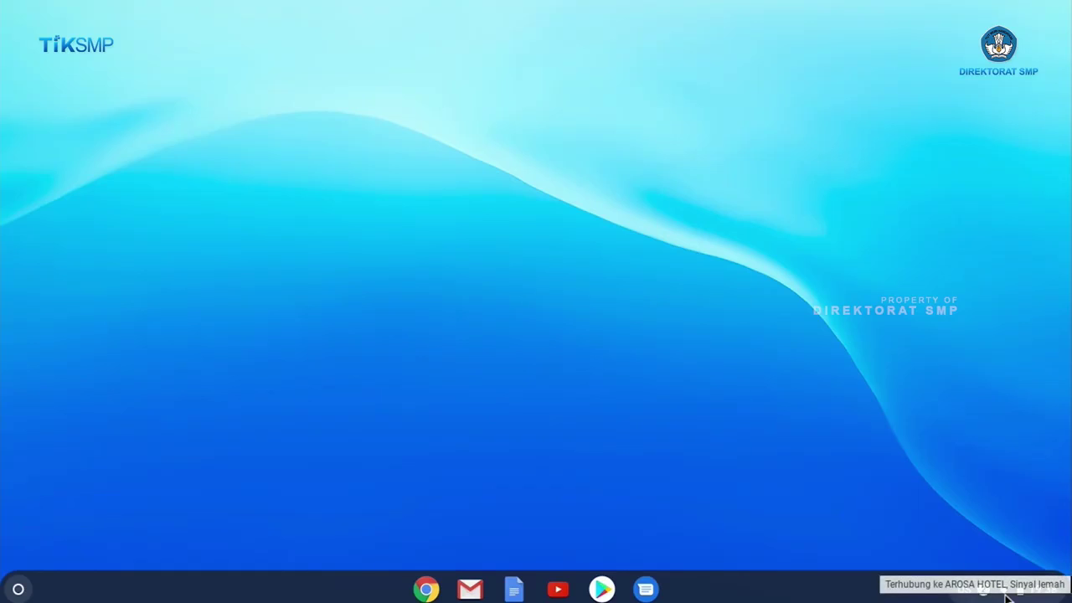
- Open Chrome and go to Google Drive
click(427, 591)
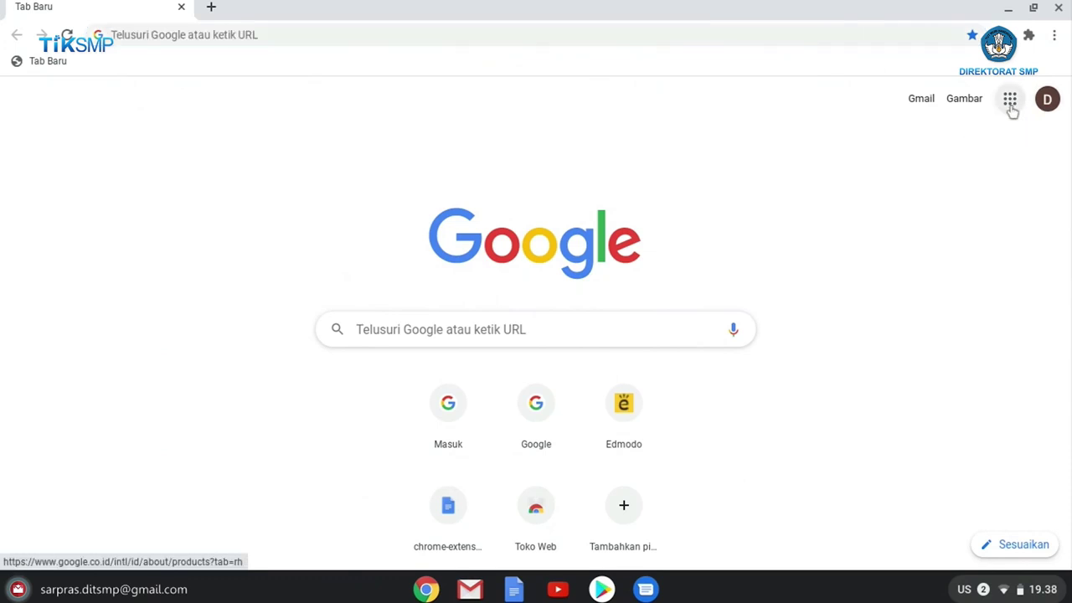
click(1011, 107)
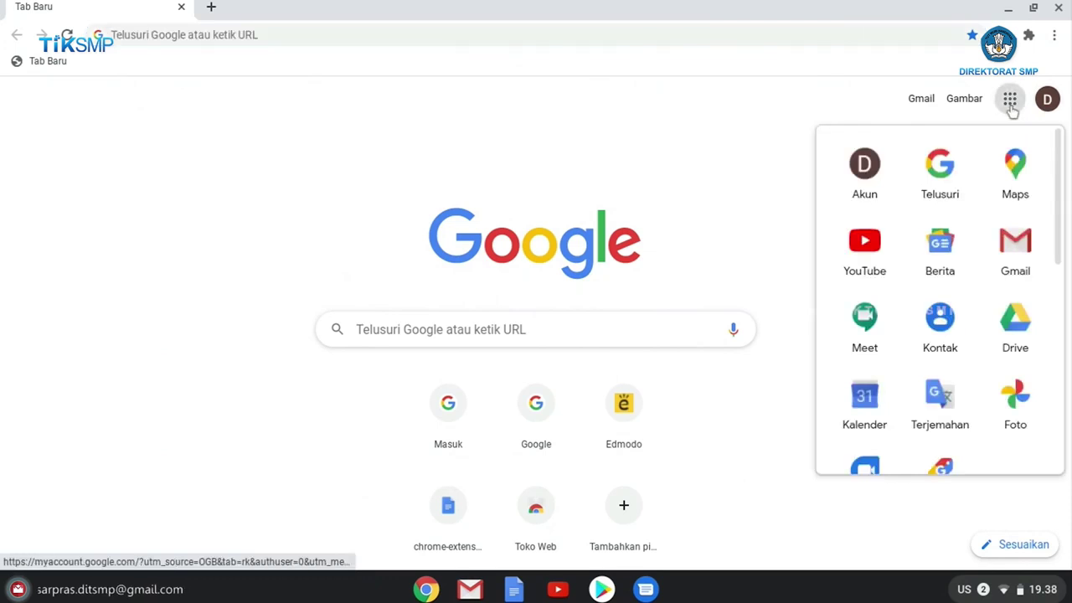
click(1026, 334)
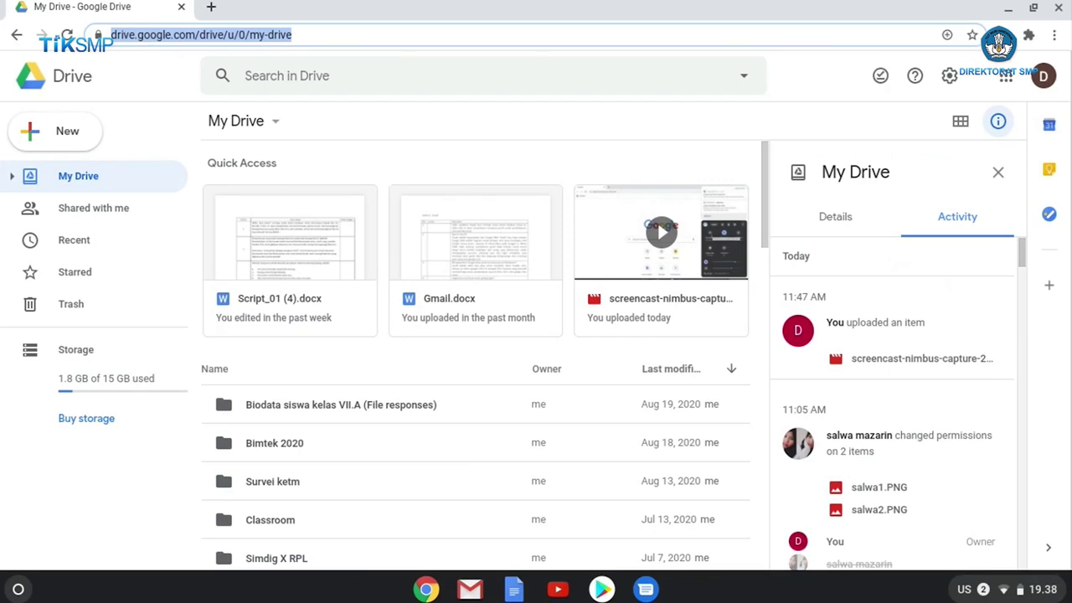
- Enable offline creating, opening and editing of recent Docs, Sheets and Slides files in the Drive settings
click(950, 77)
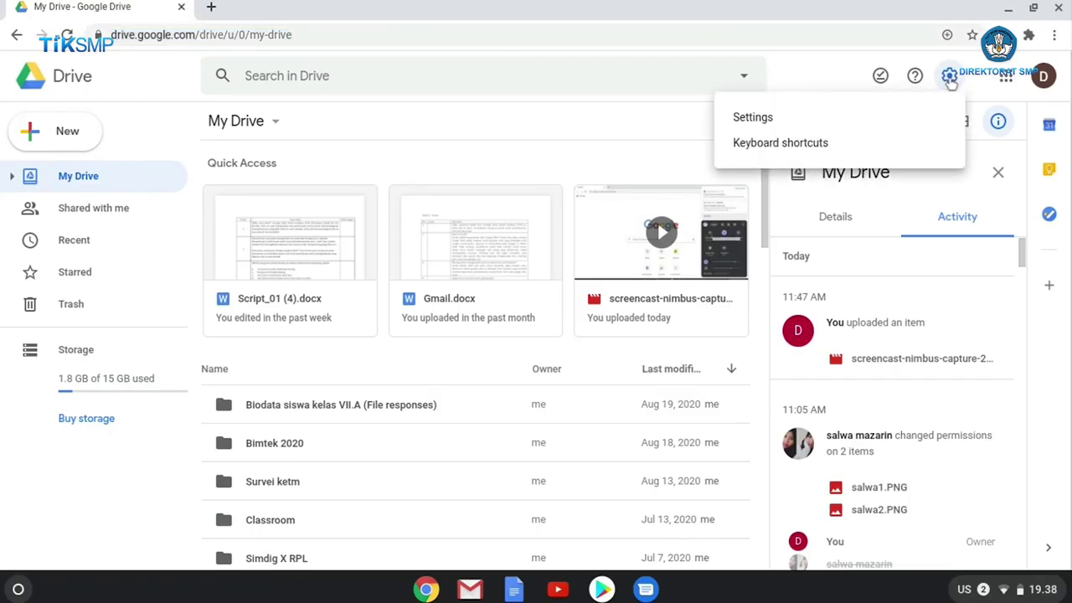
click(904, 117)
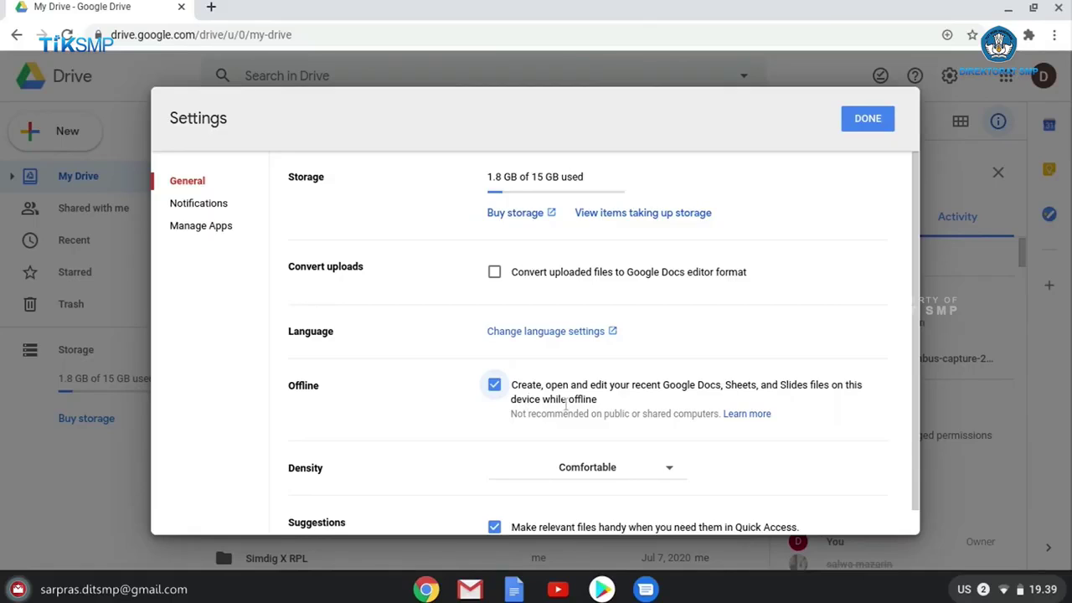
click(868, 119)
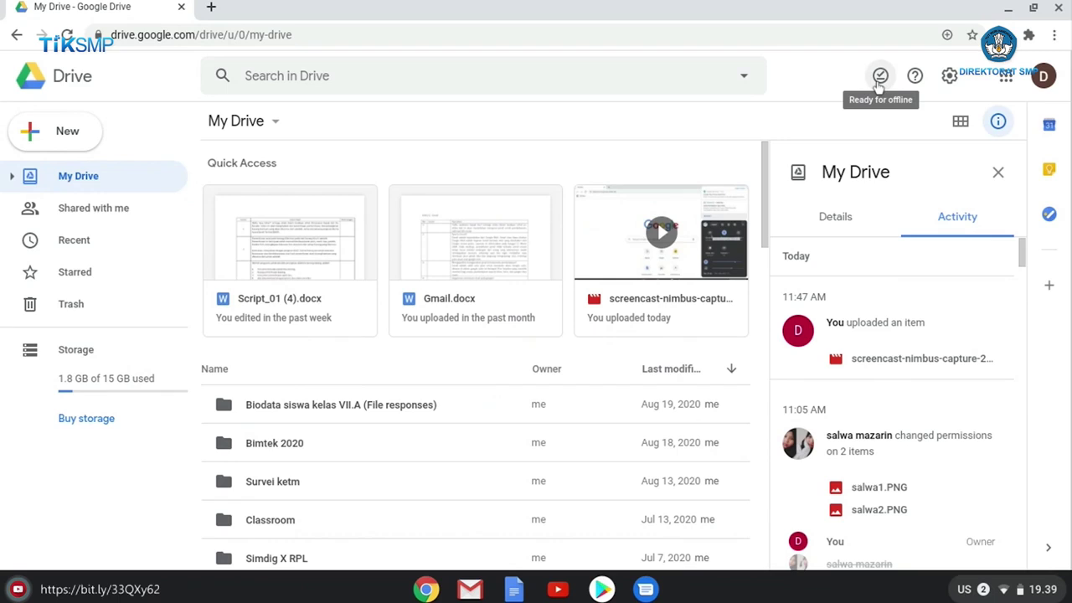
- Check the Bimtek 2020 folder with the offline preview turned on, and turn the preview off again
click(879, 82)
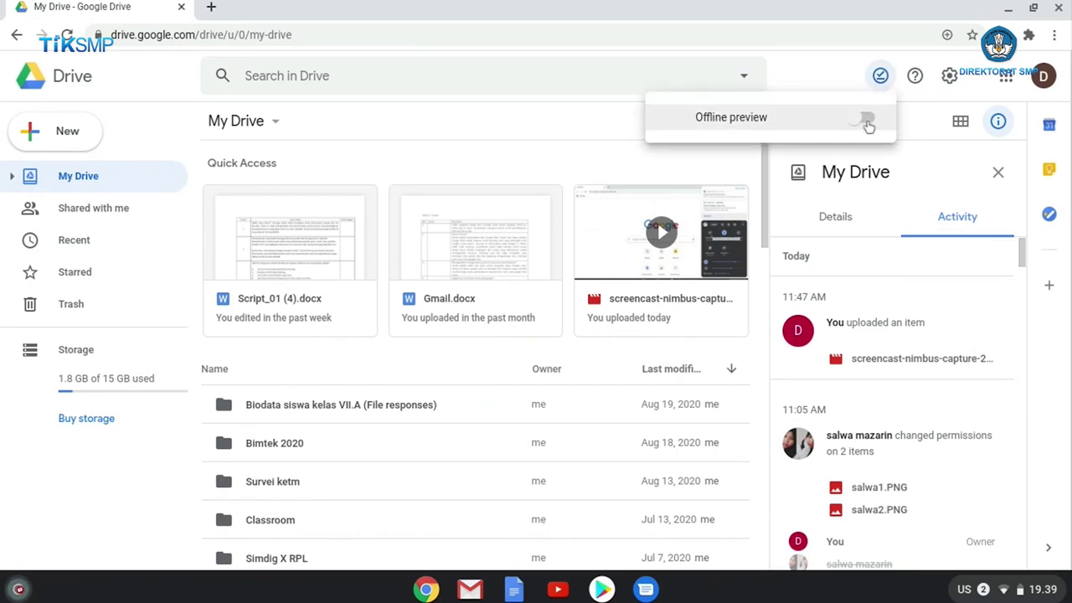
click(867, 122)
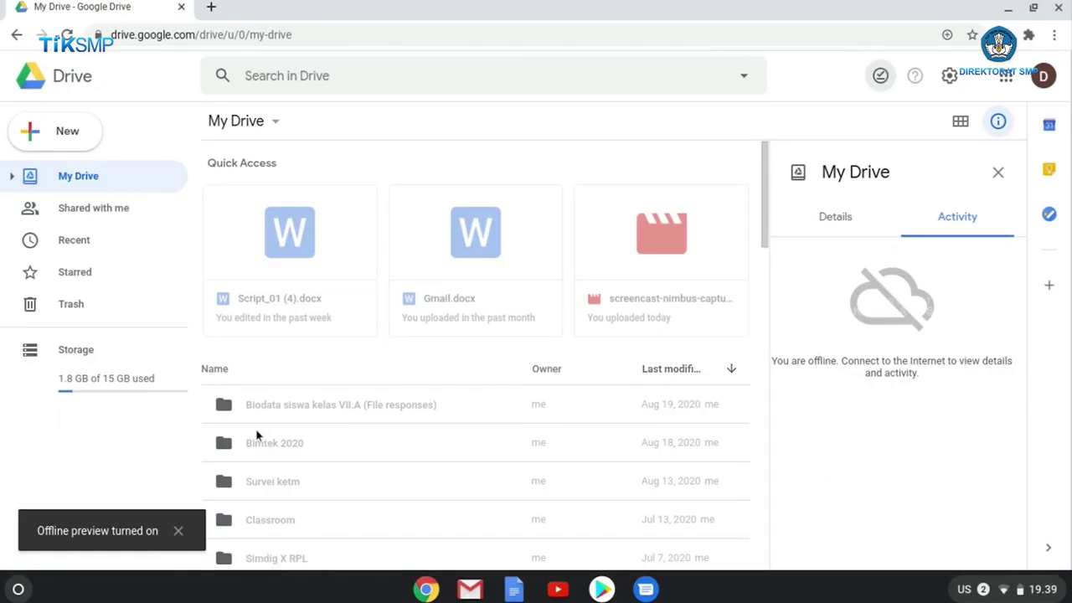
click(10, 177)
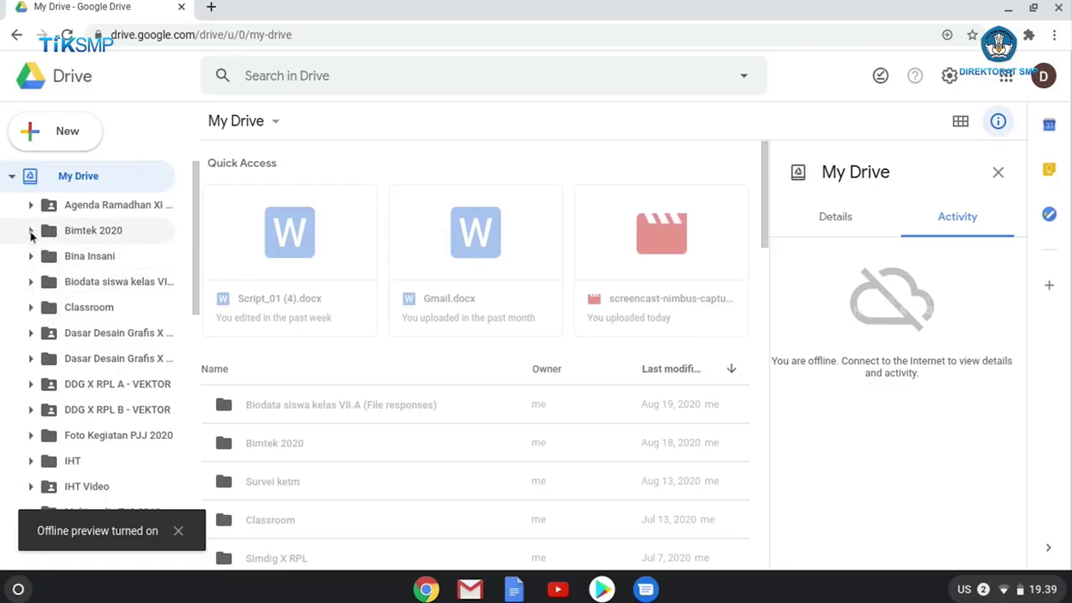
click(79, 241)
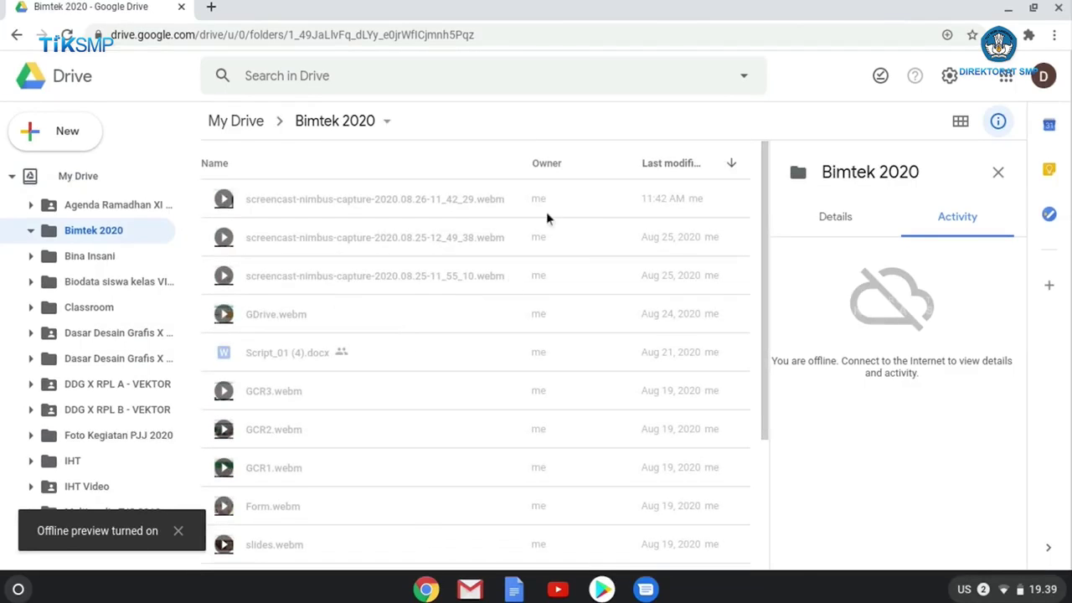
click(879, 77)
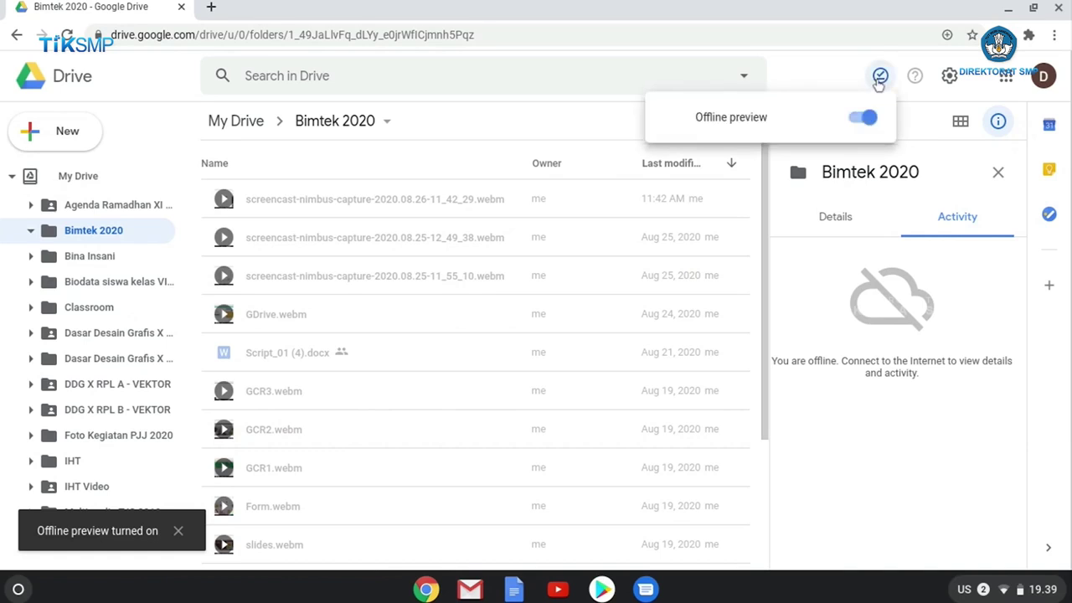
click(860, 121)
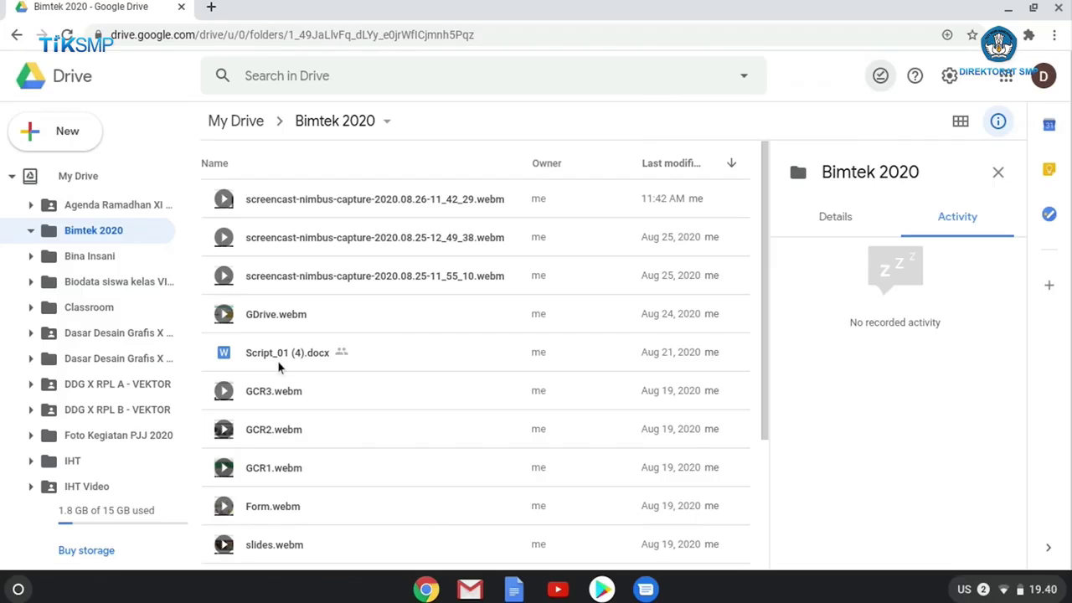
- Make the file Gmail.docx in the Bimtek 2020 folder available offline
scroll(262, 362, down, 2)
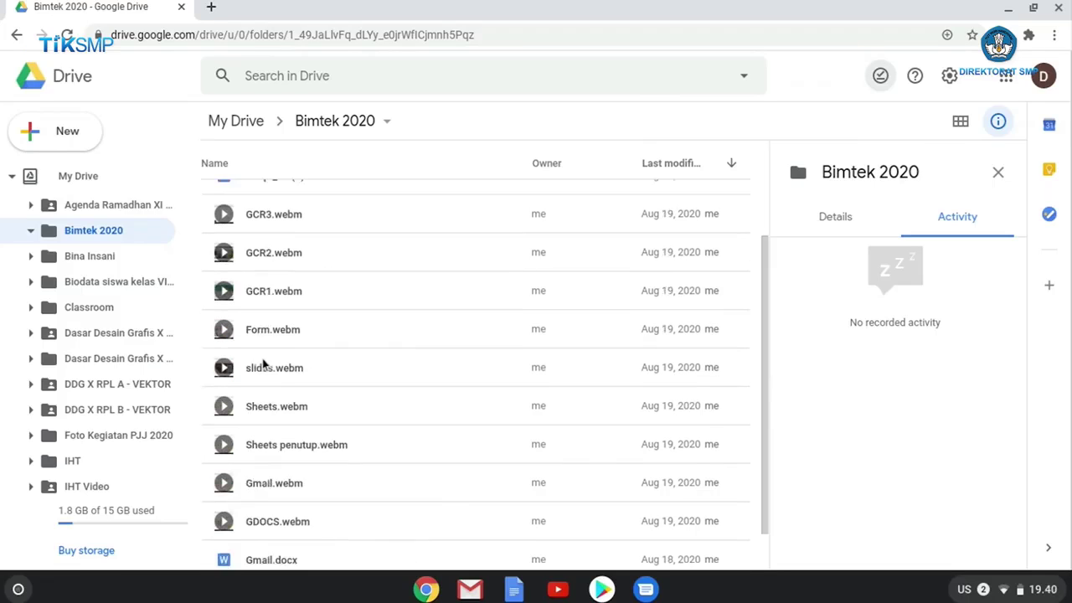
click(265, 560)
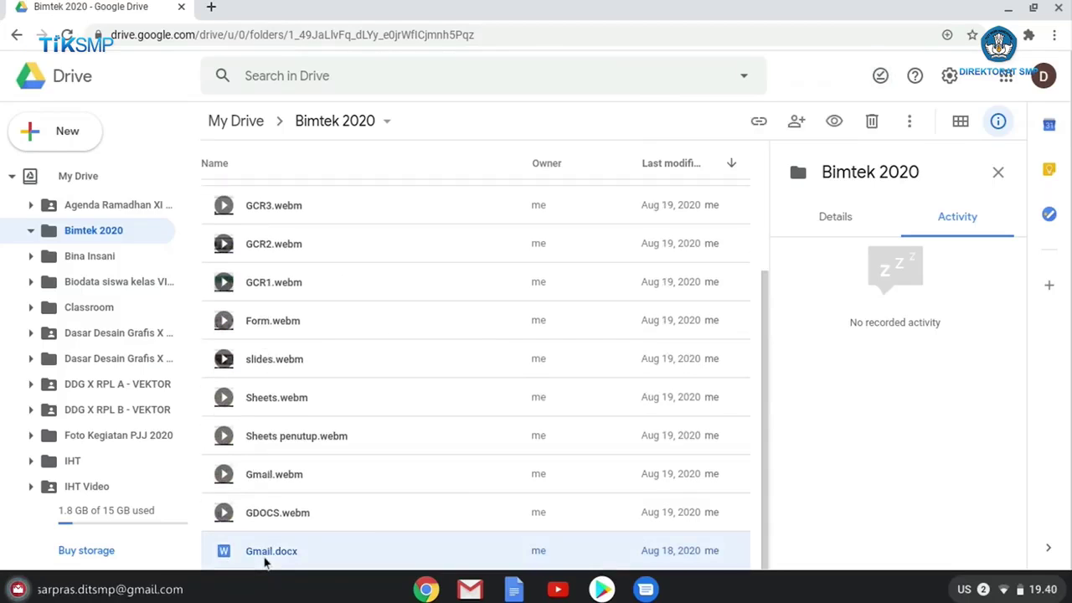
right_click(265, 561)
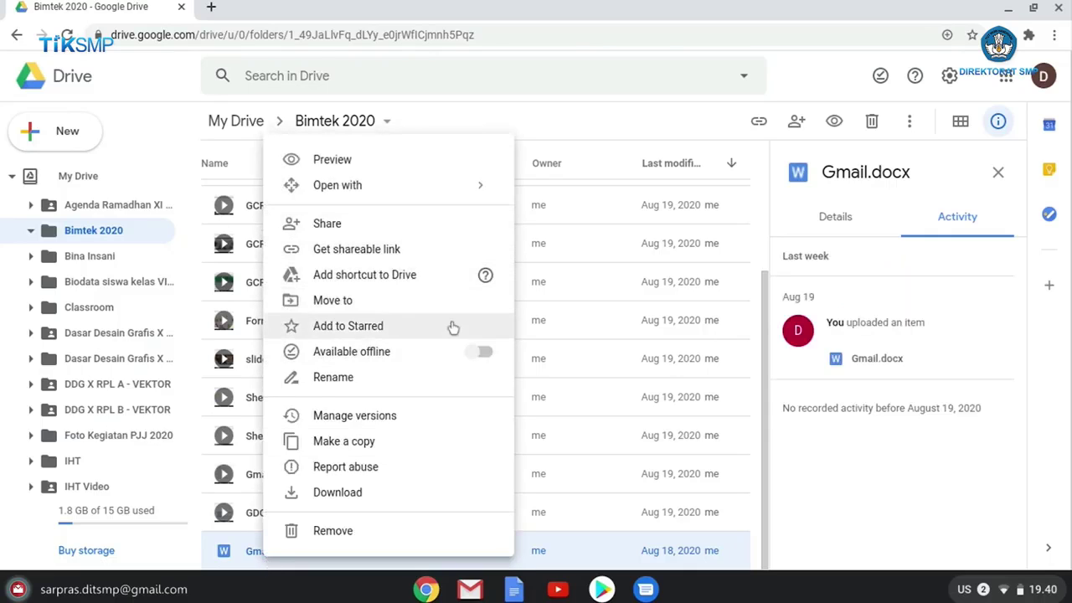
click(485, 355)
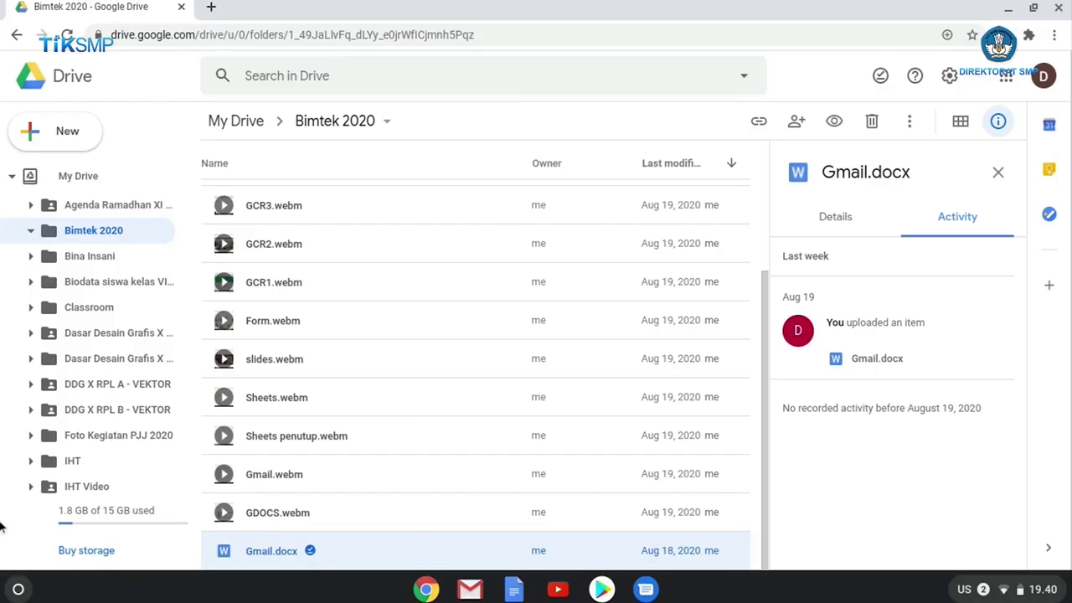
- Open Google Docs from the full list of installed apps
click(18, 589)
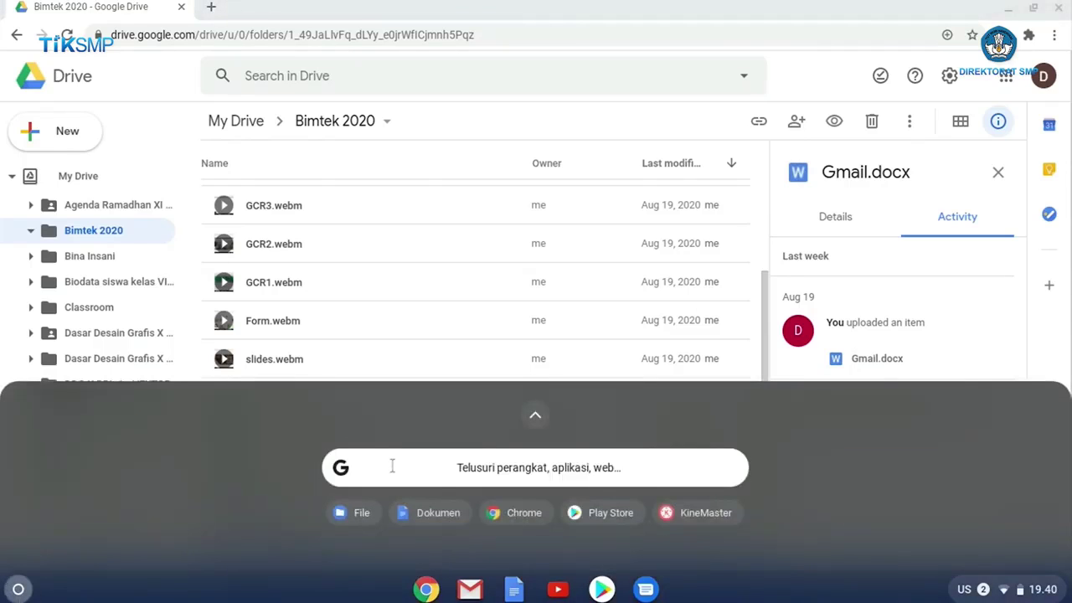
click(535, 419)
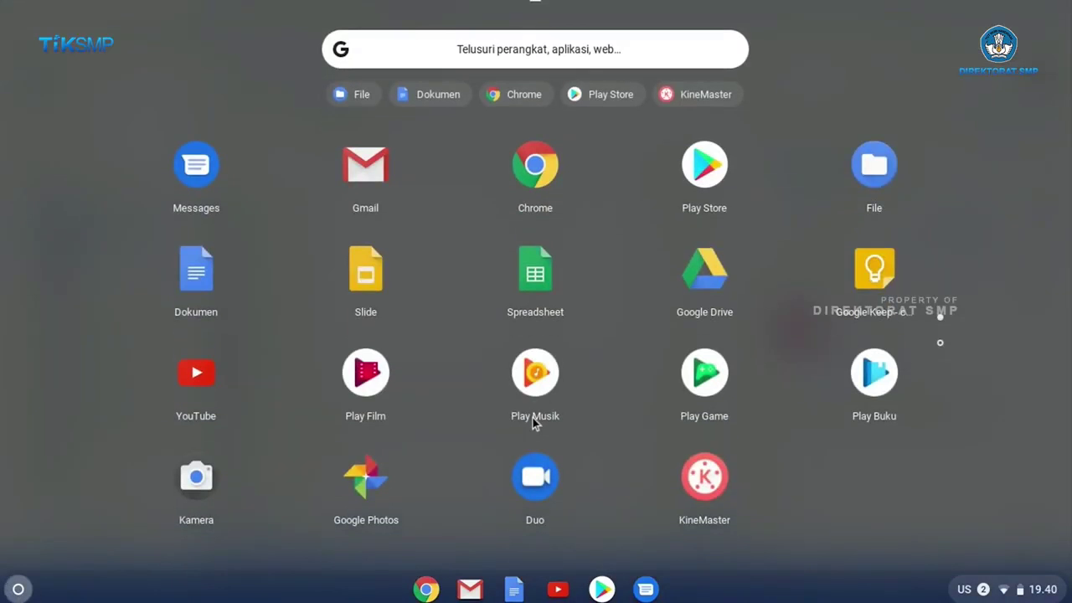
click(197, 285)
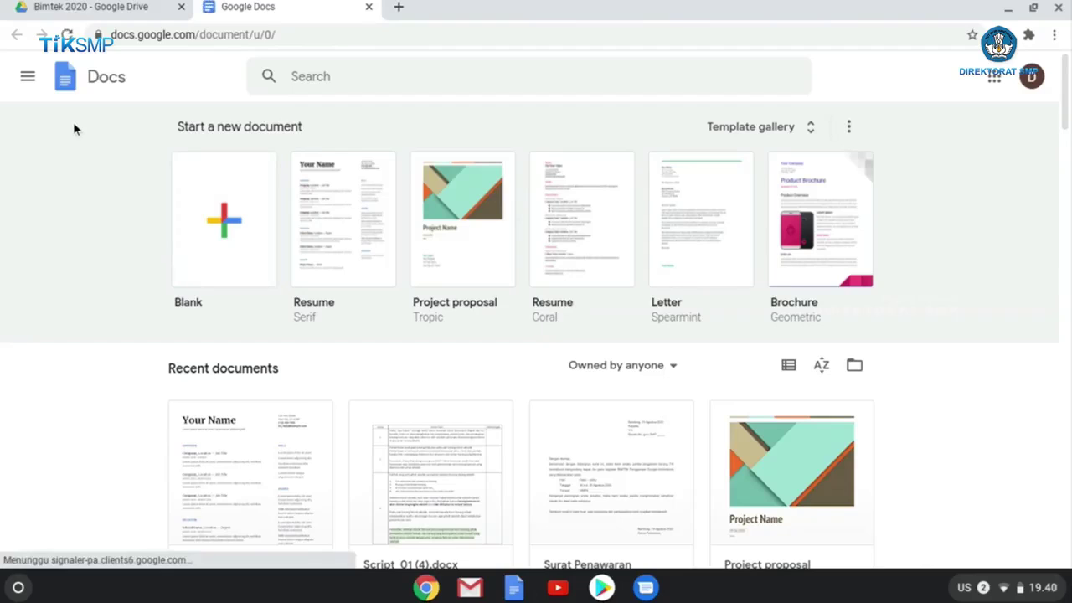
- Make sure Offline is switched on in the Google Docs settings, confirm them and close Docs
click(28, 81)
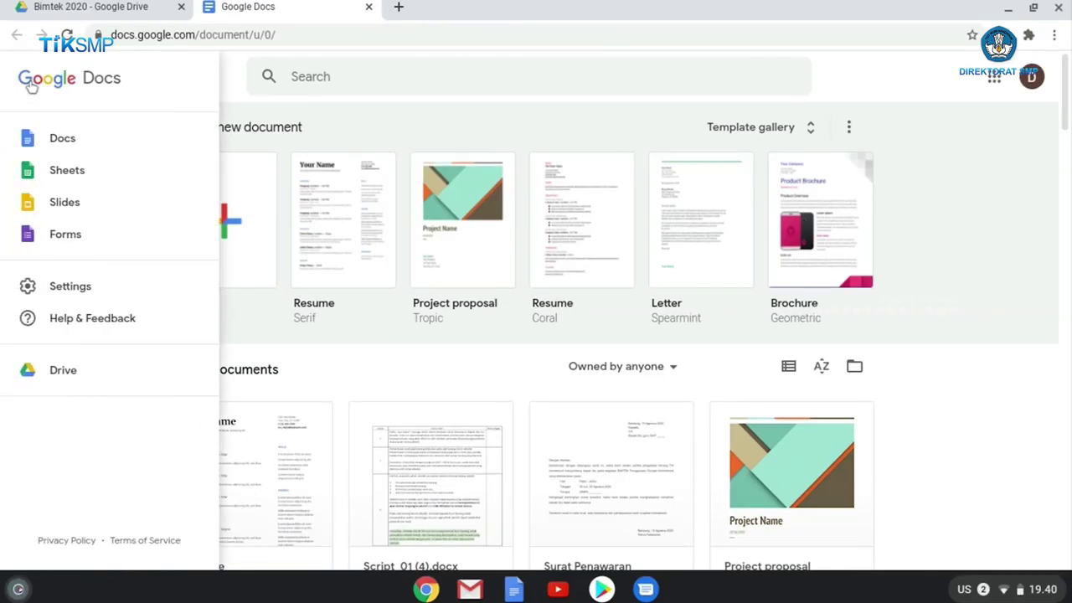
click(95, 287)
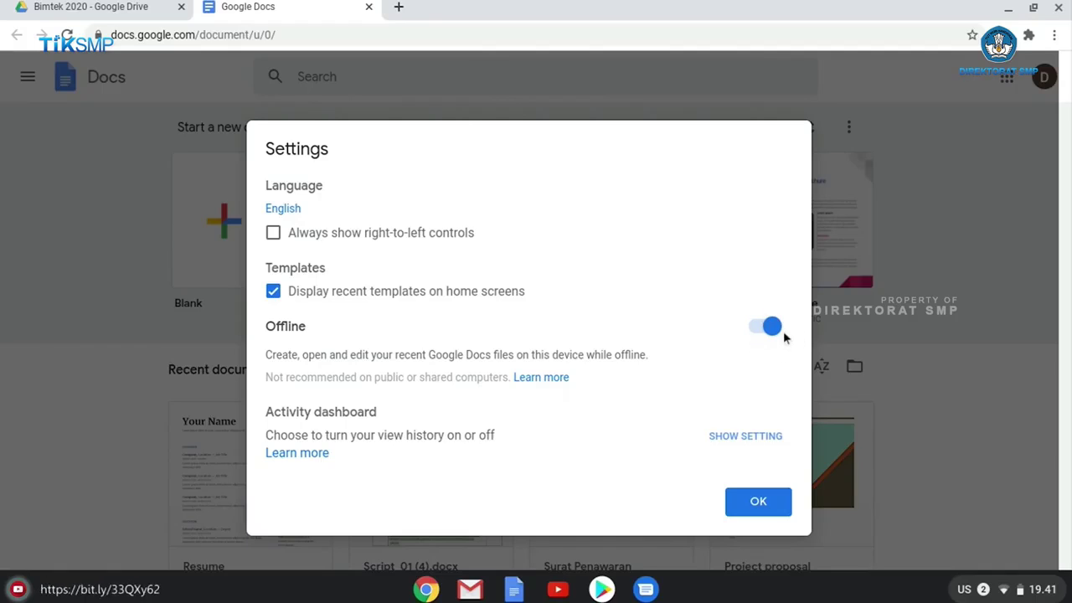
click(758, 505)
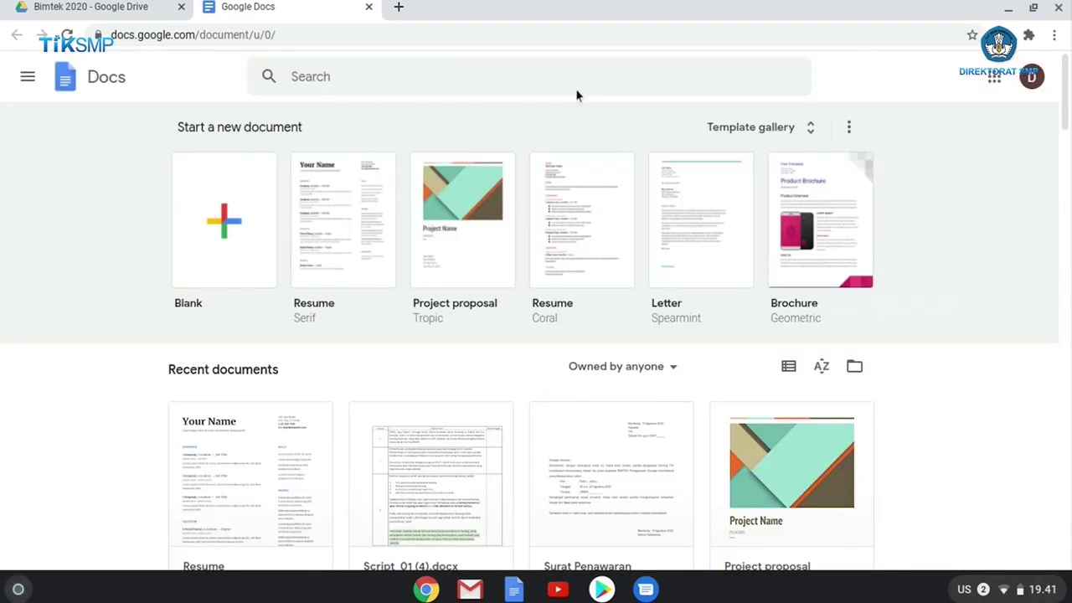
click(370, 8)
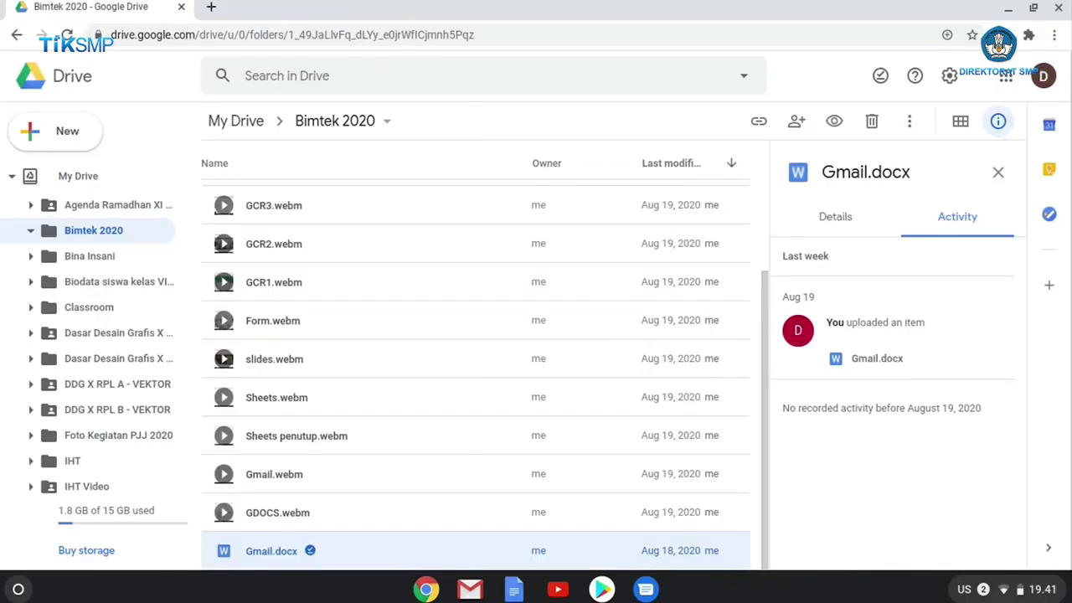
- Disconnect the Chromebook from its Wi-Fi network and return to the Drive file list
click(1006, 591)
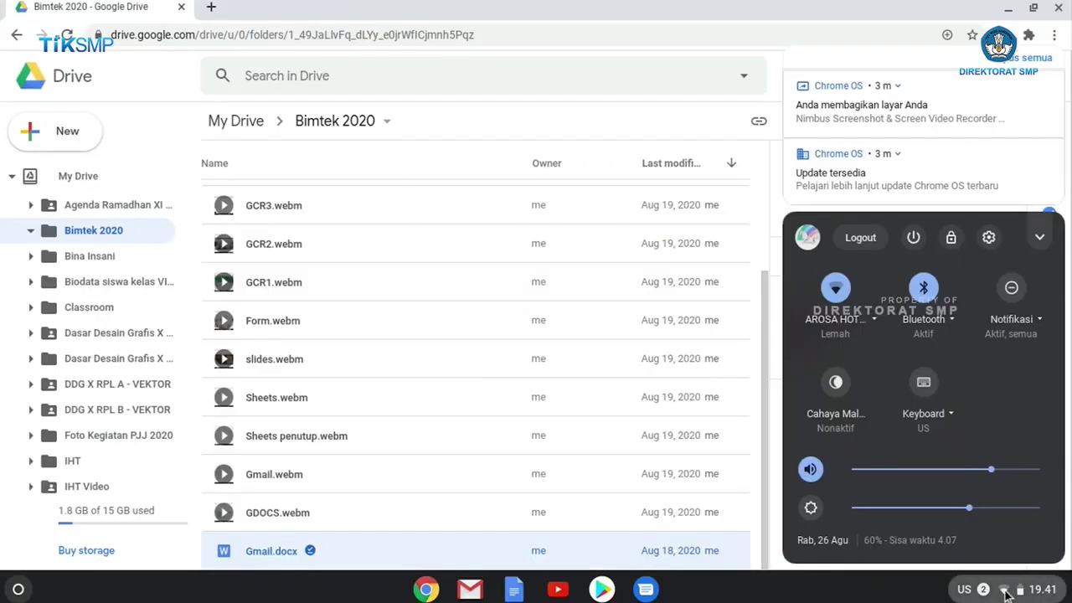
click(836, 293)
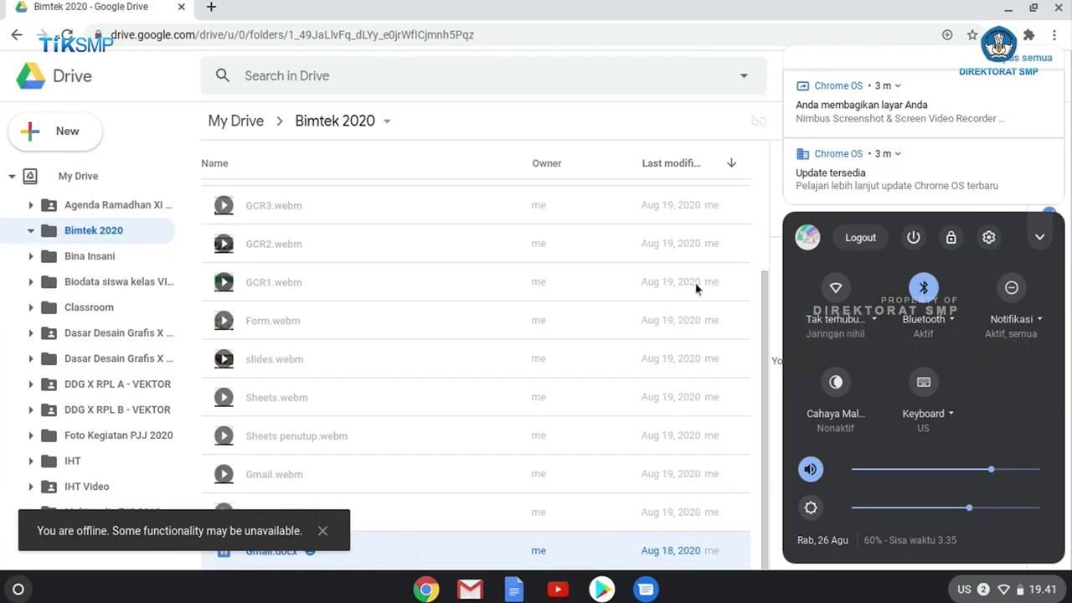
click(289, 389)
- Dismiss the offline notice and look through the Bimtek 2020 files to see which remain available without a connection
scroll(289, 390, up, 3)
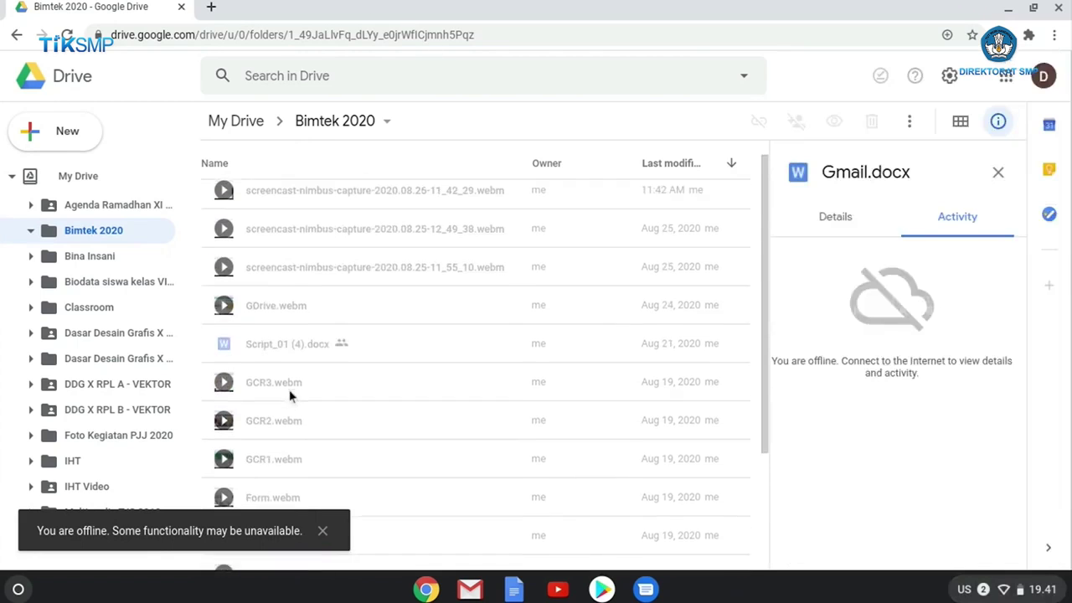
click(323, 530)
scroll(248, 314, down, 2)
scroll(248, 314, up, 2)
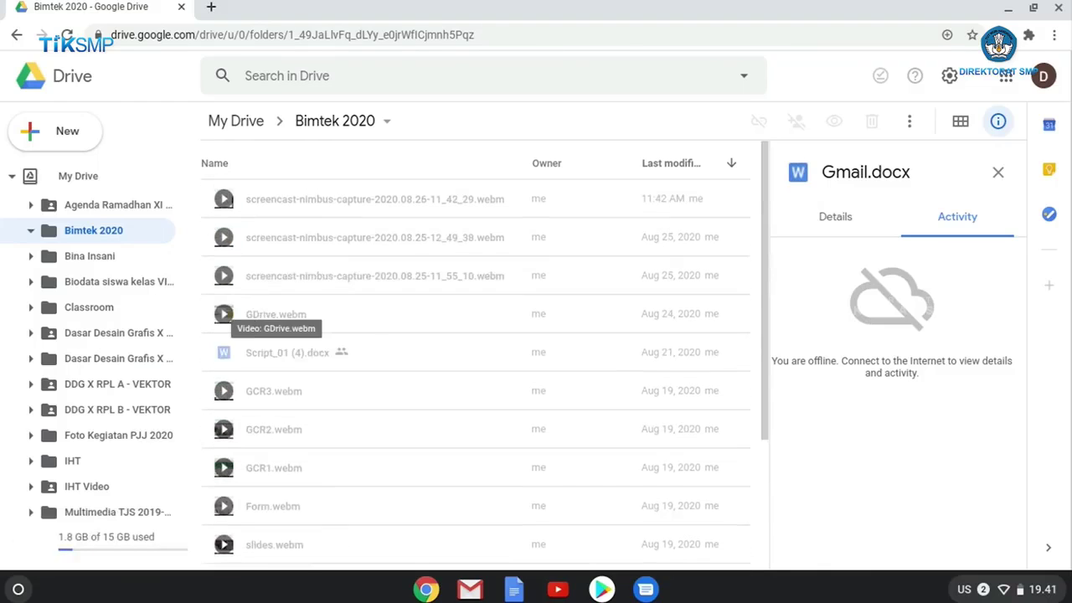
scroll(397, 324, down, 5)
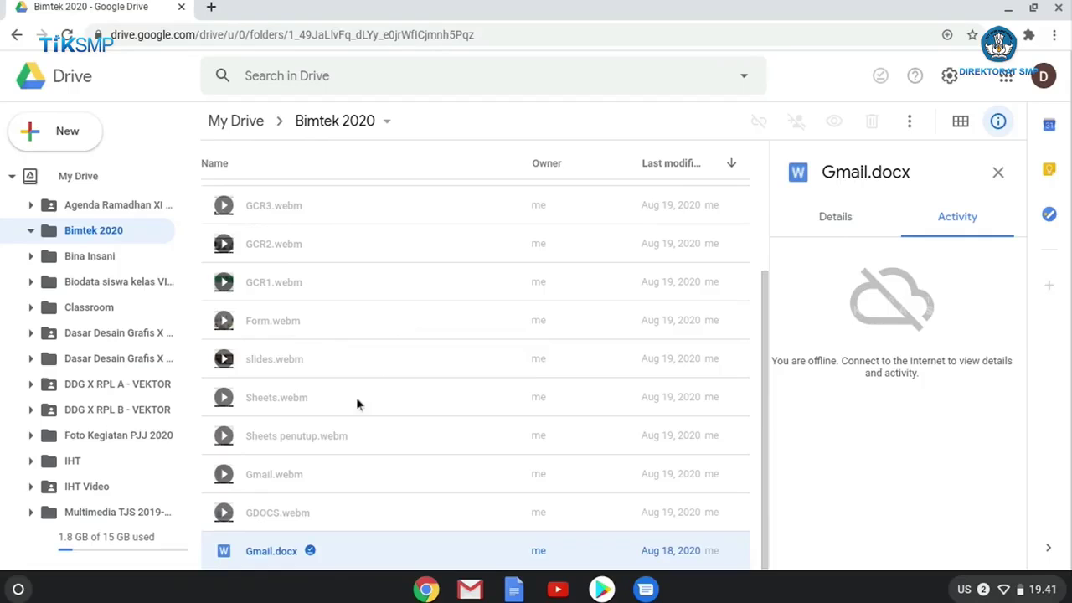
- Minimize the browser window and open the Chromebook's File app
click(1009, 10)
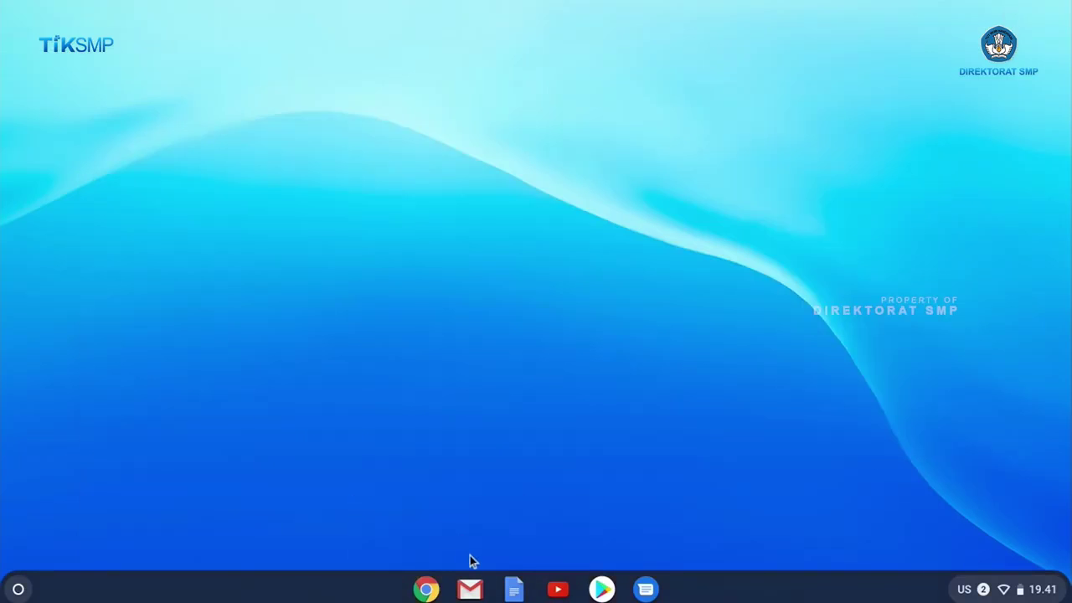
click(24, 591)
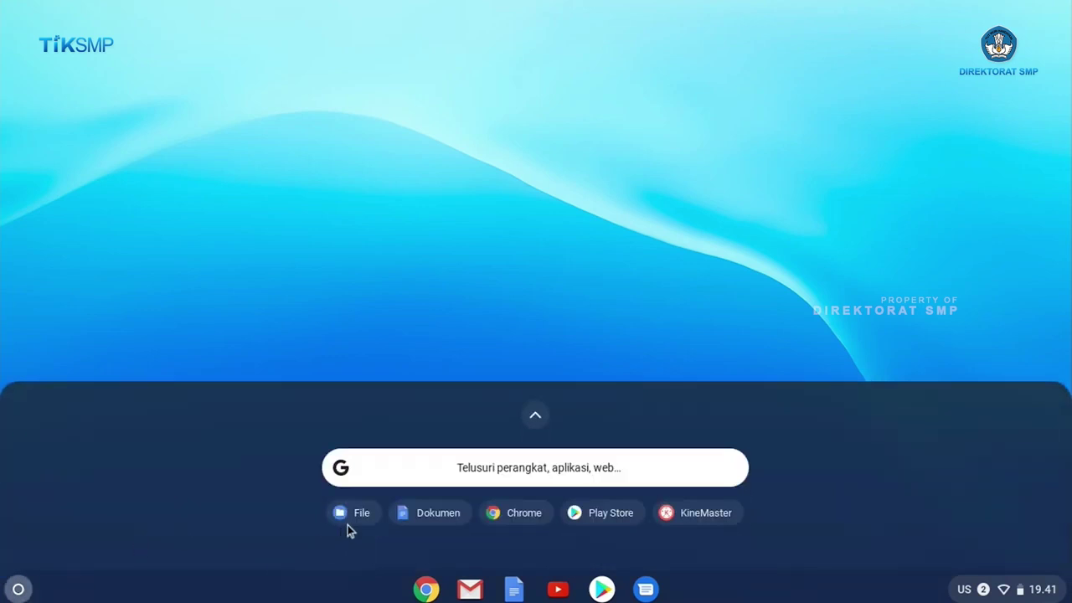
click(359, 514)
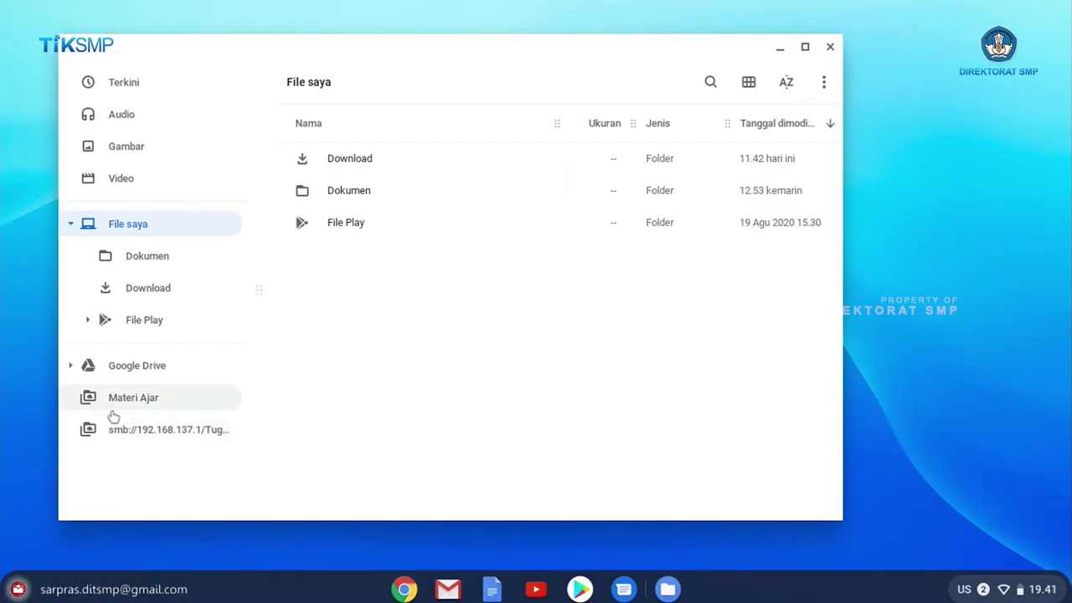
- Open the Bimtek 2020 folder under Drive Saya in Google Drive and examine which files are accessible offline
click(71, 369)
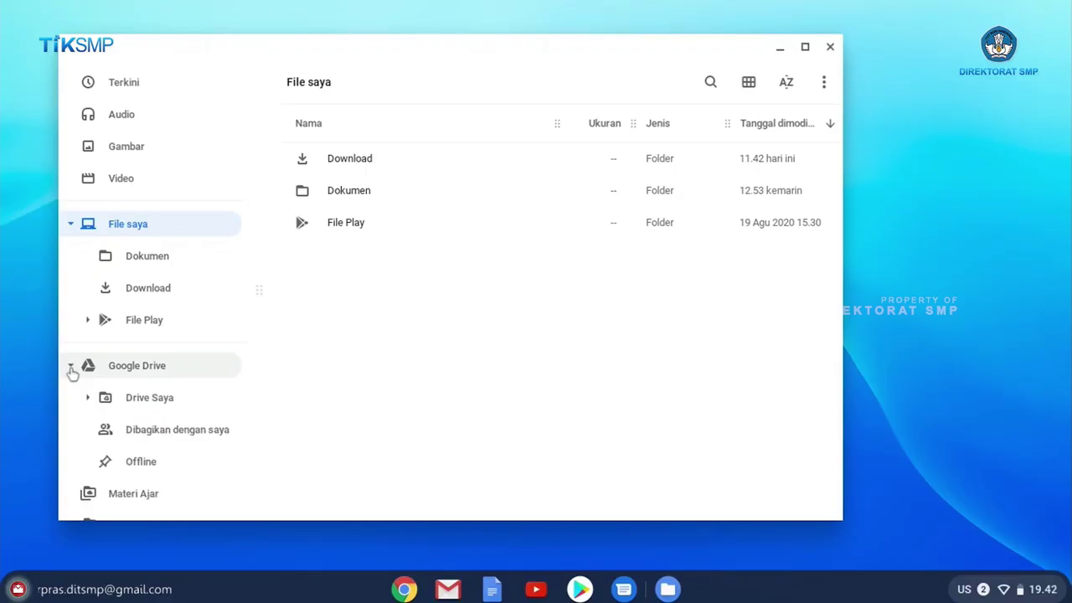
click(89, 407)
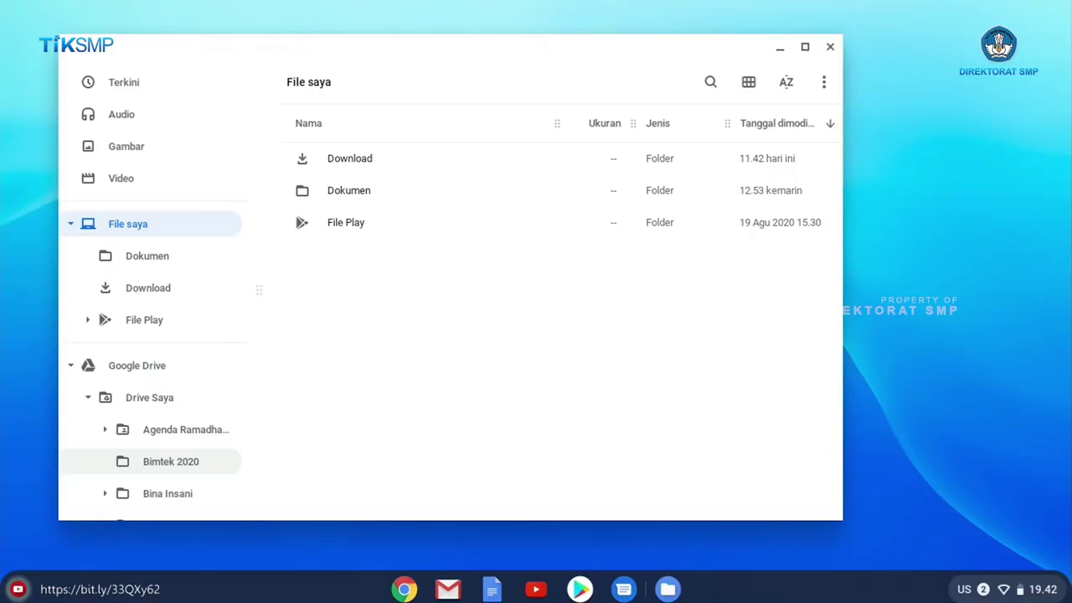
click(168, 464)
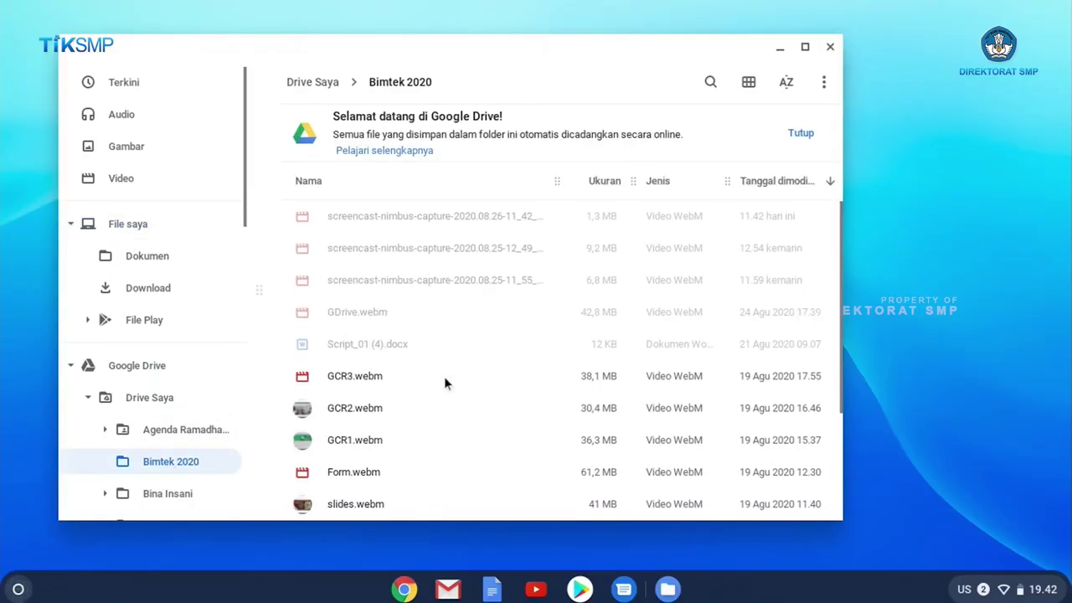
scroll(561, 360, down, 5)
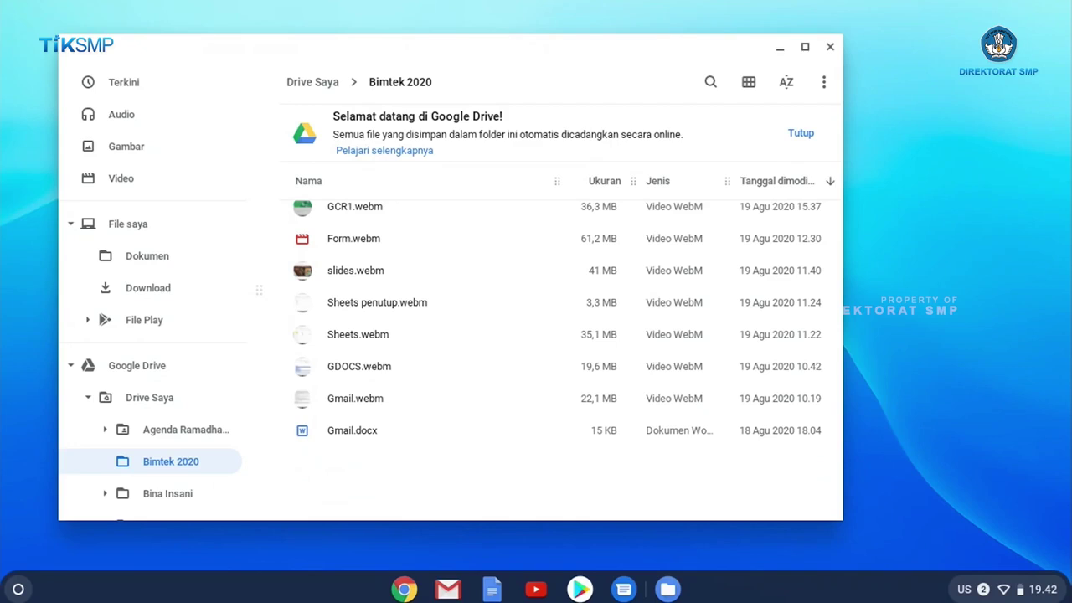
- Open Gmail.docx from the Bimtek 2020 folder and insert blank lines below the table at the end of the document
double_click(359, 431)
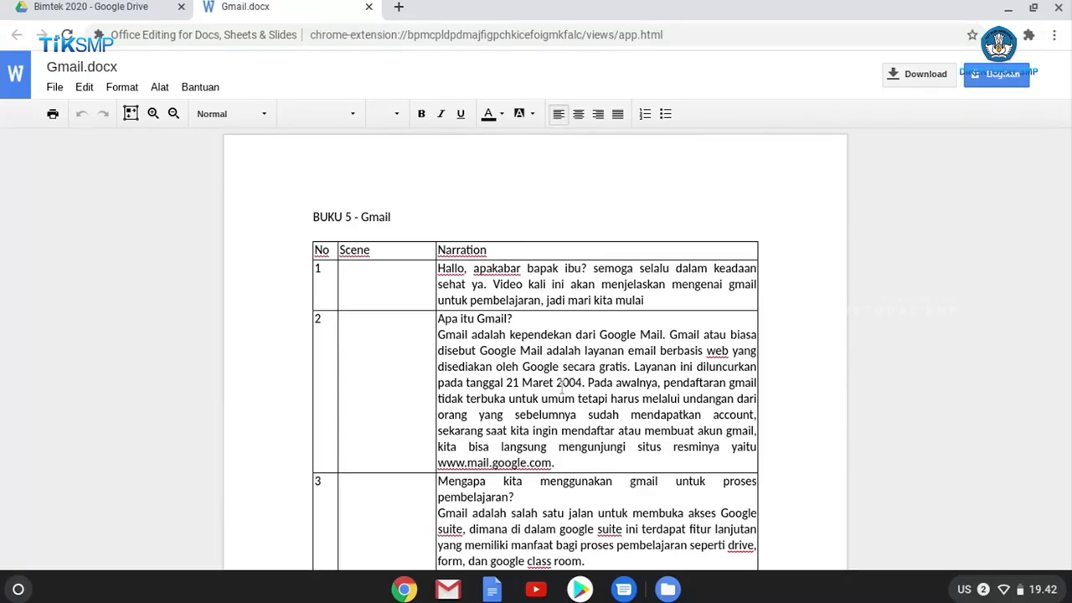
click(562, 385)
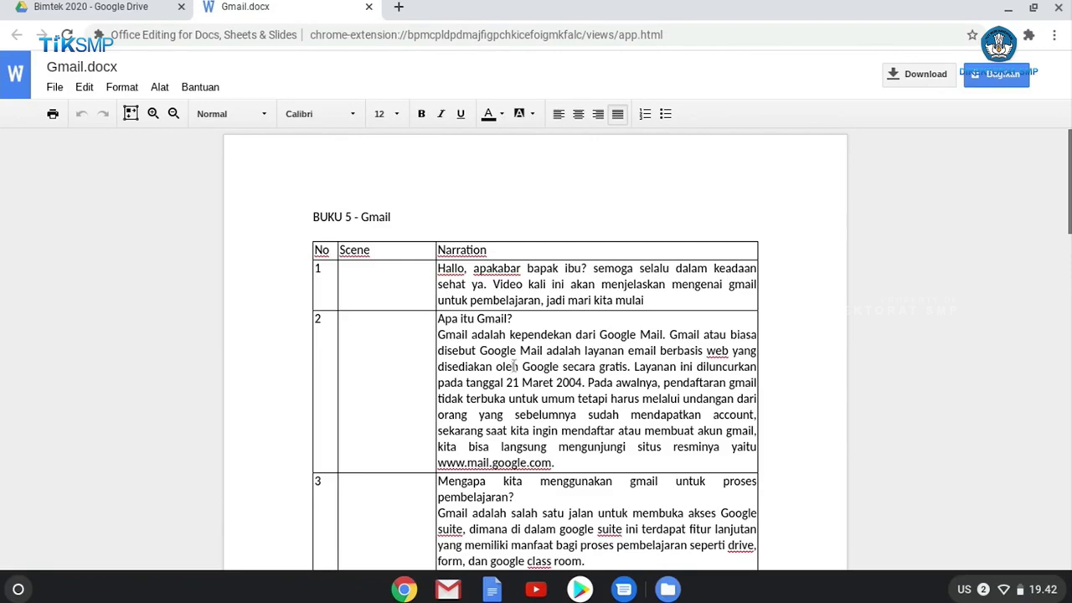
scroll(514, 366, down, 20)
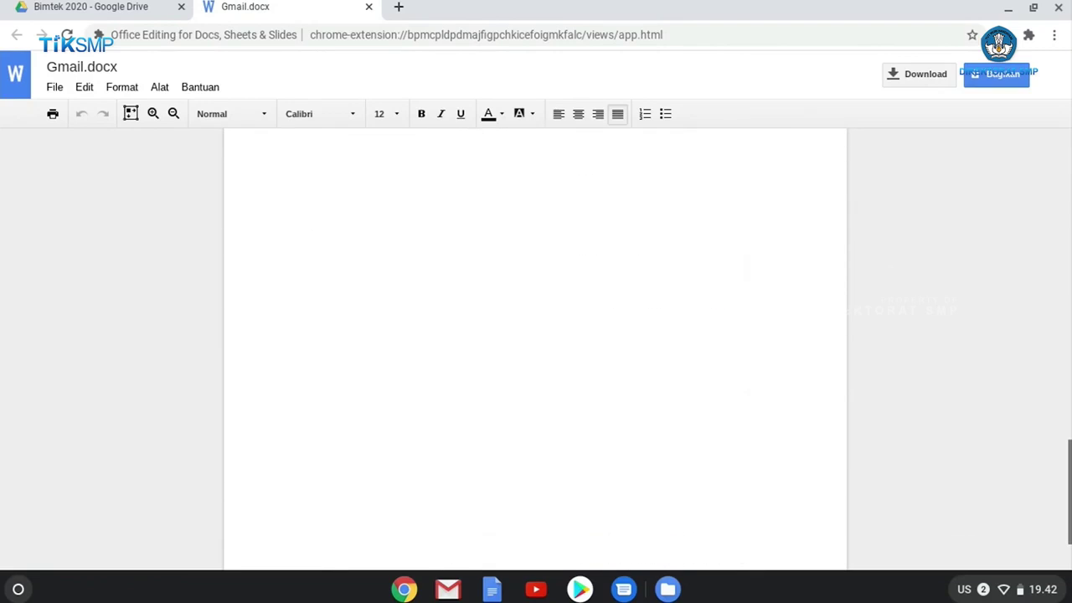
click(558, 215)
scroll(557, 217, down, 1)
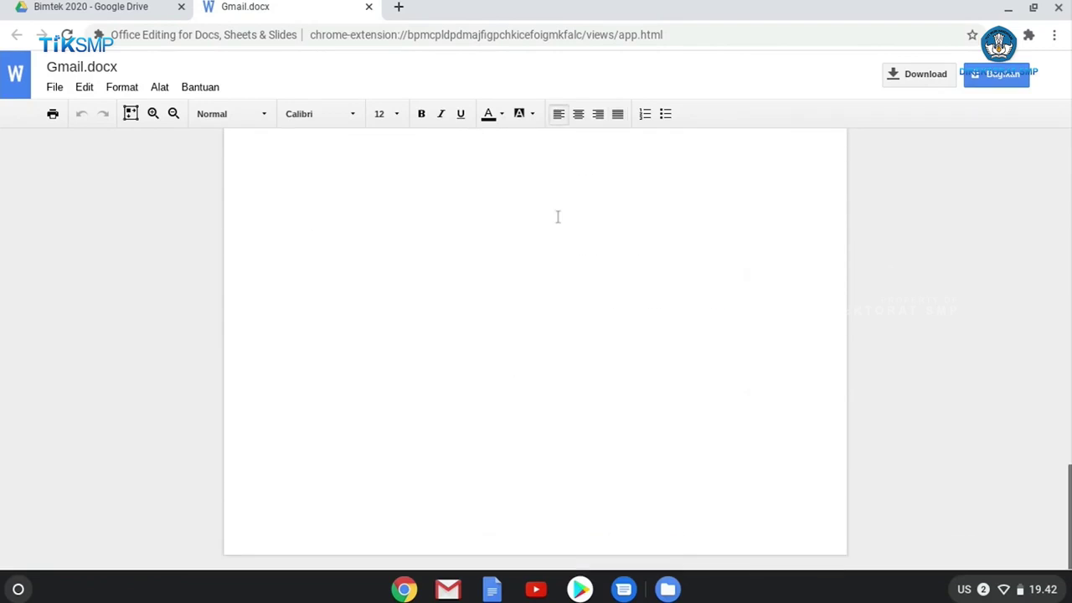
scroll(536, 335, up, 3)
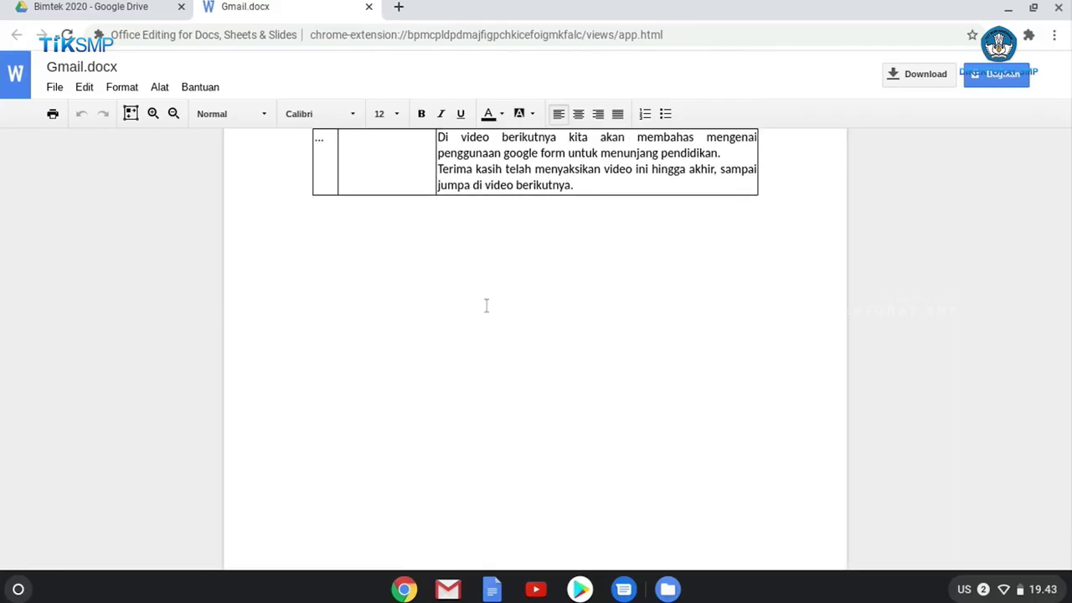
key(Return)
key(Return)
key(Return)
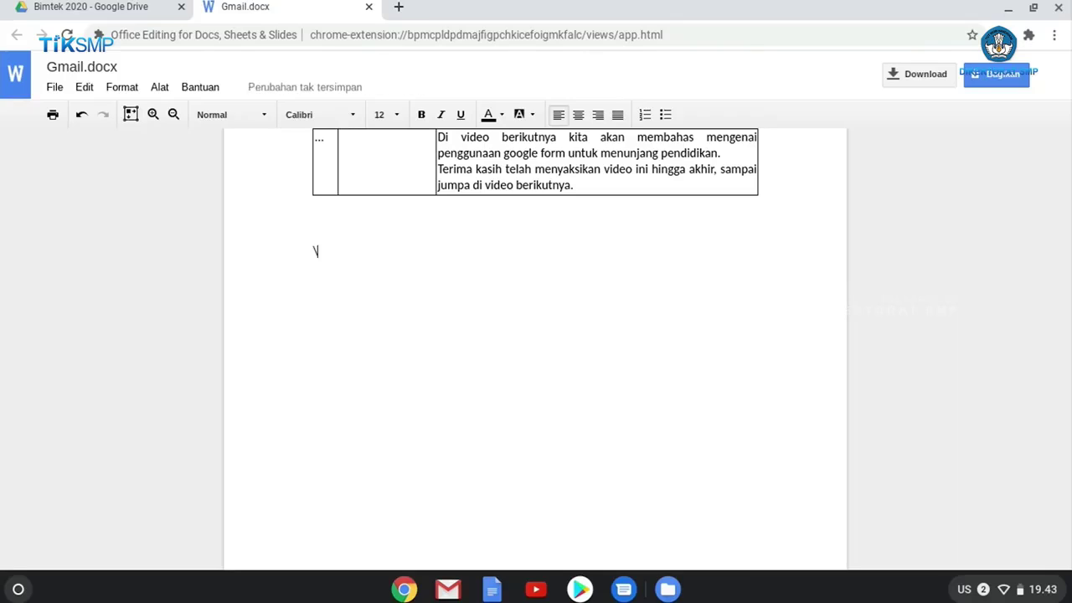
key(BackSpace)
text(kab)
text(lanjutkan pekerja)
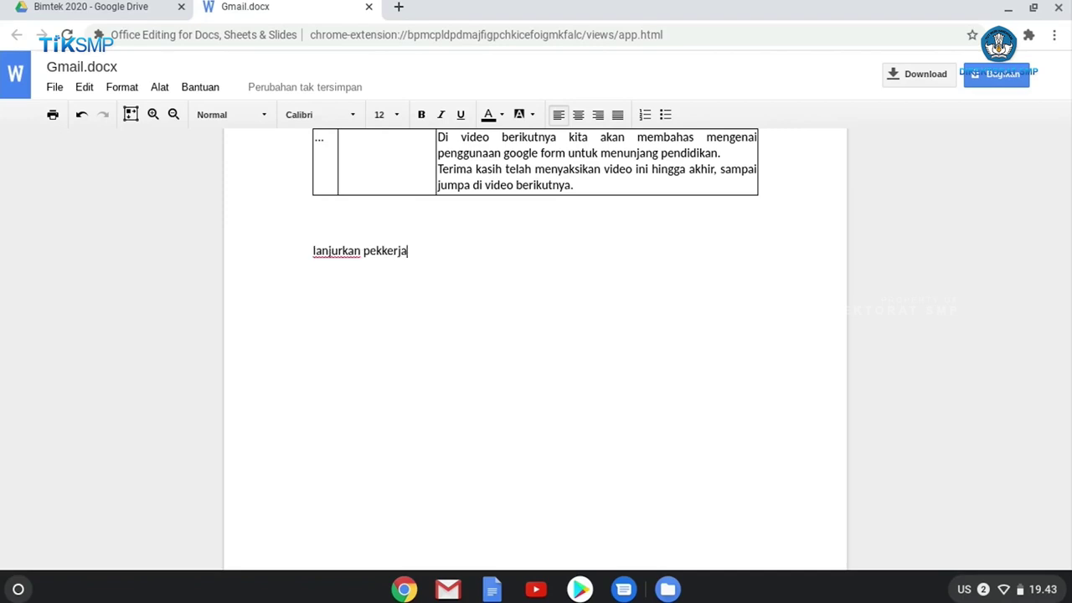
key(BackSpace)
key(BackSpace)
key(BackSpace)
key(BackSpace)
key(BackSpace)
key(BackSpace)
key(BackSpace)
key(BackSpace)
key(BackSpace)
key(BackSpace)
key(BackSpace)
key(BackSpace)
key(BackSpace)
key(BackSpace)
key(BackSpace)
key(BackSpace)
key(BackSpace)
- Enter the text "lanjutkan pekerjaan bapak ibu" below the table and close the Gmail.docx document
text(lanjutkan pekerjaan bapak ibu)
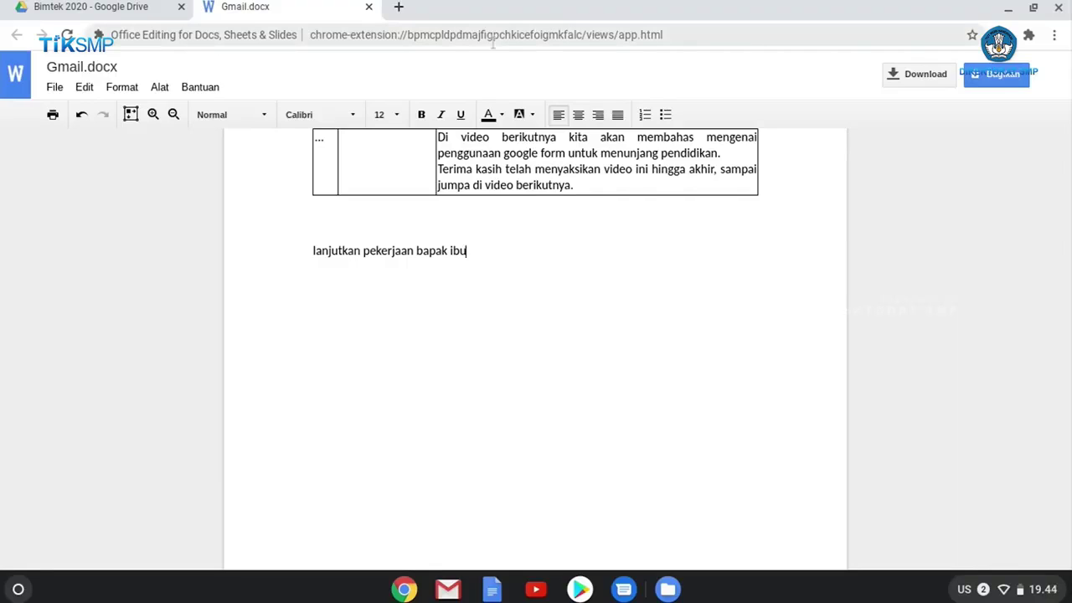
click(369, 7)
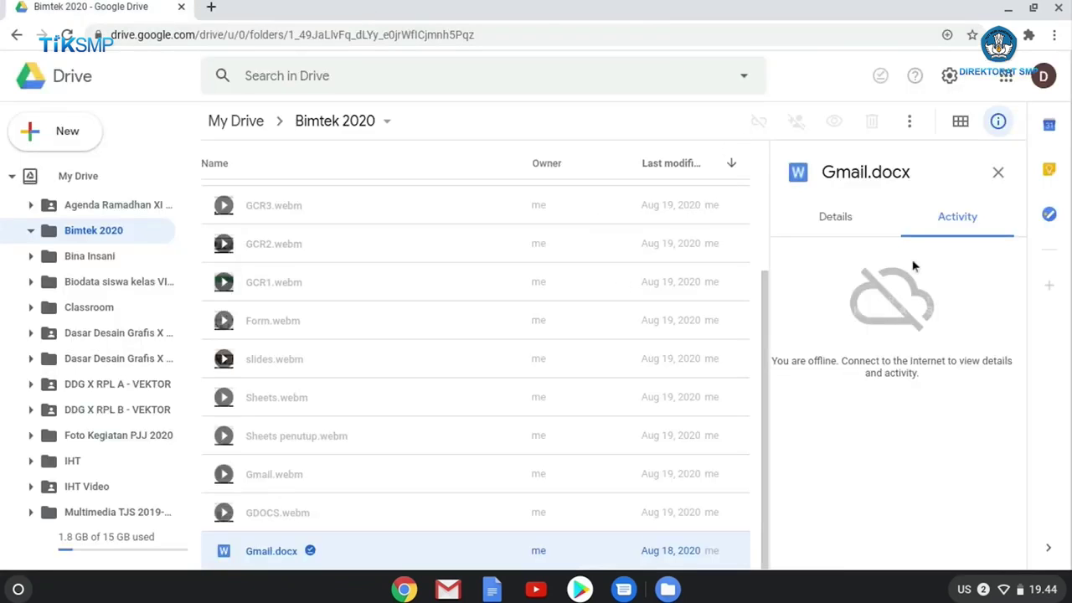
- Reconnect the Chromebook to the AROSA HOTEL Wi-Fi network and reload the Bimtek 2020 folder in Google Drive
click(1006, 591)
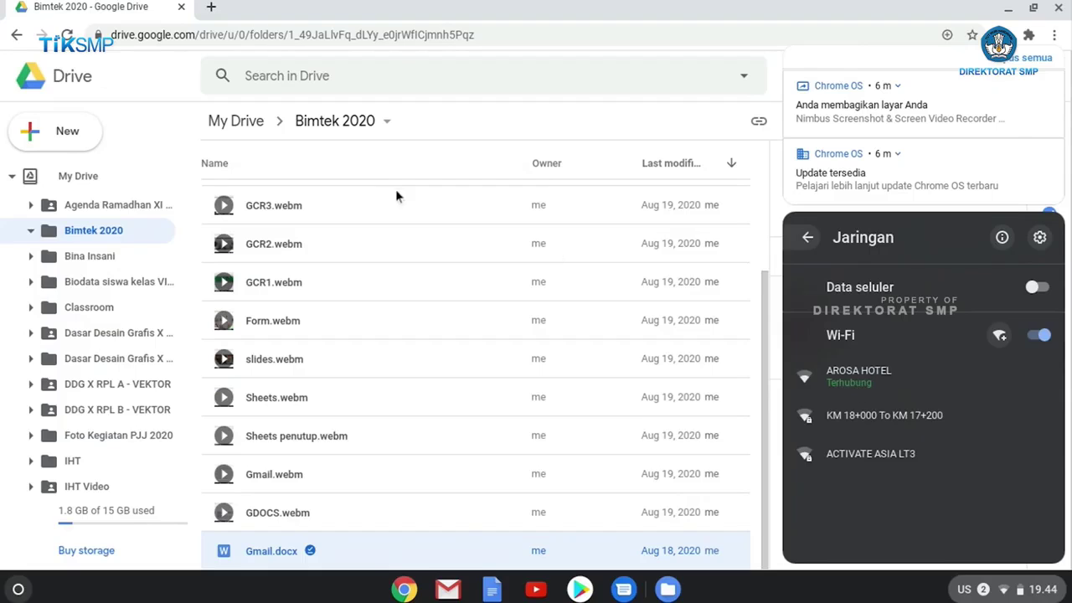
click(383, 164)
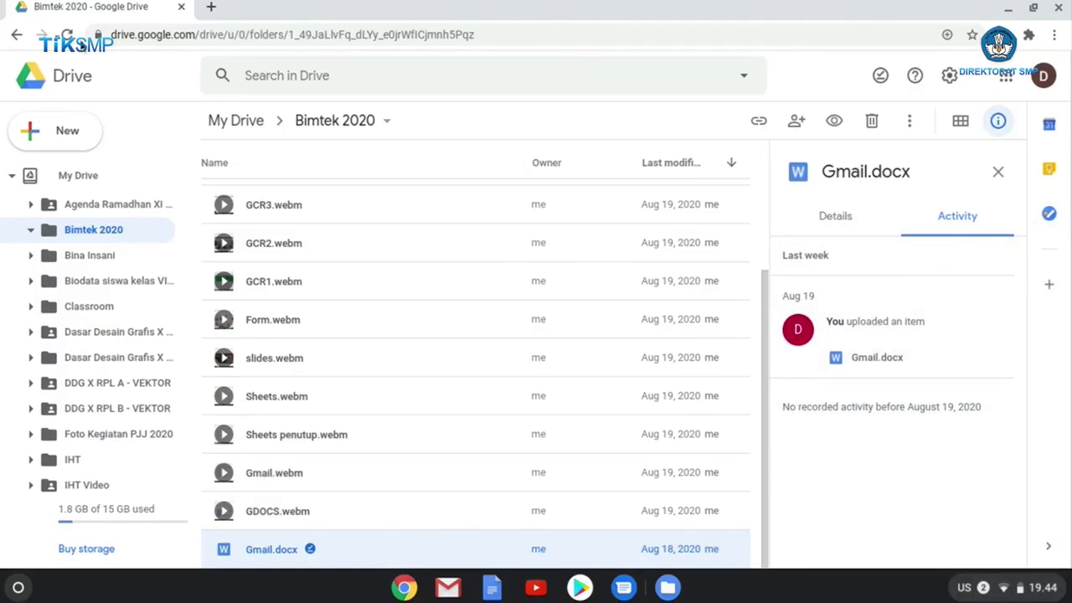
click(72, 39)
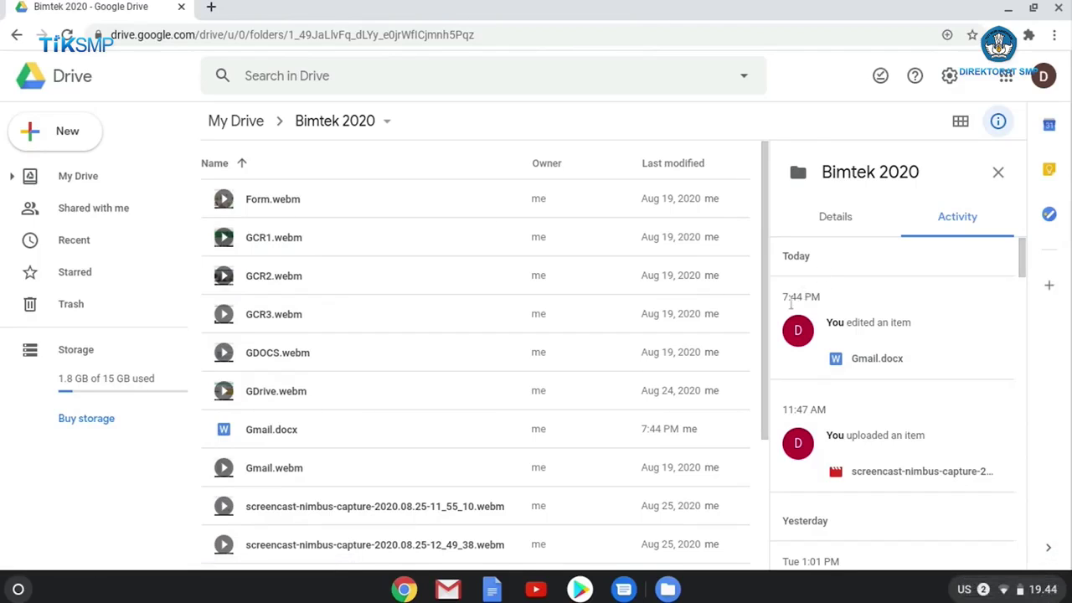
- Preview Gmail.docx in Drive, check its last page for the line added offline, and return to the file list
mouse_move(783, 298)
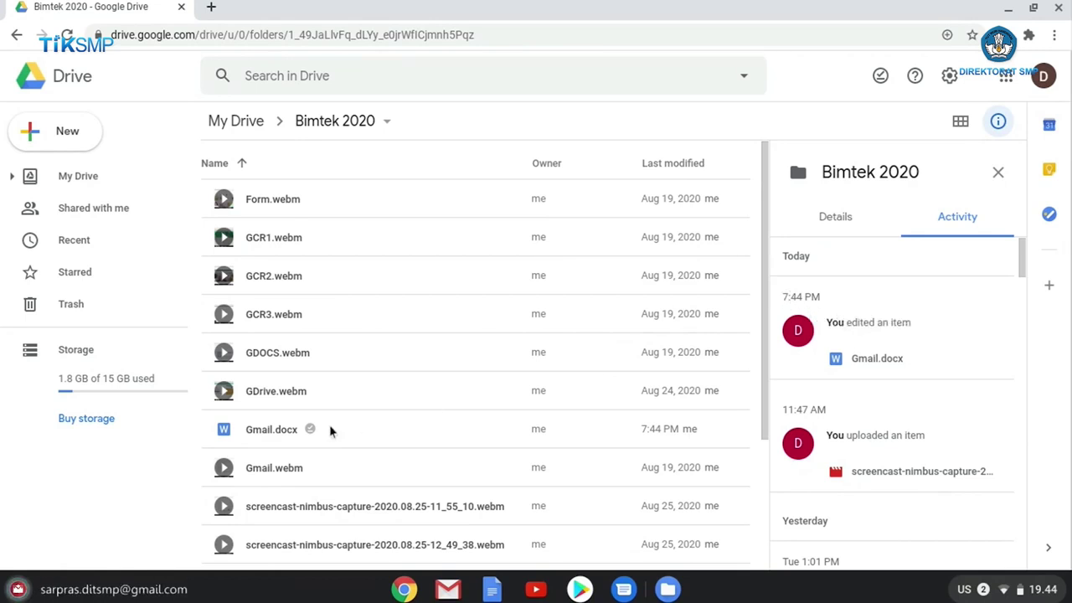
double_click(245, 431)
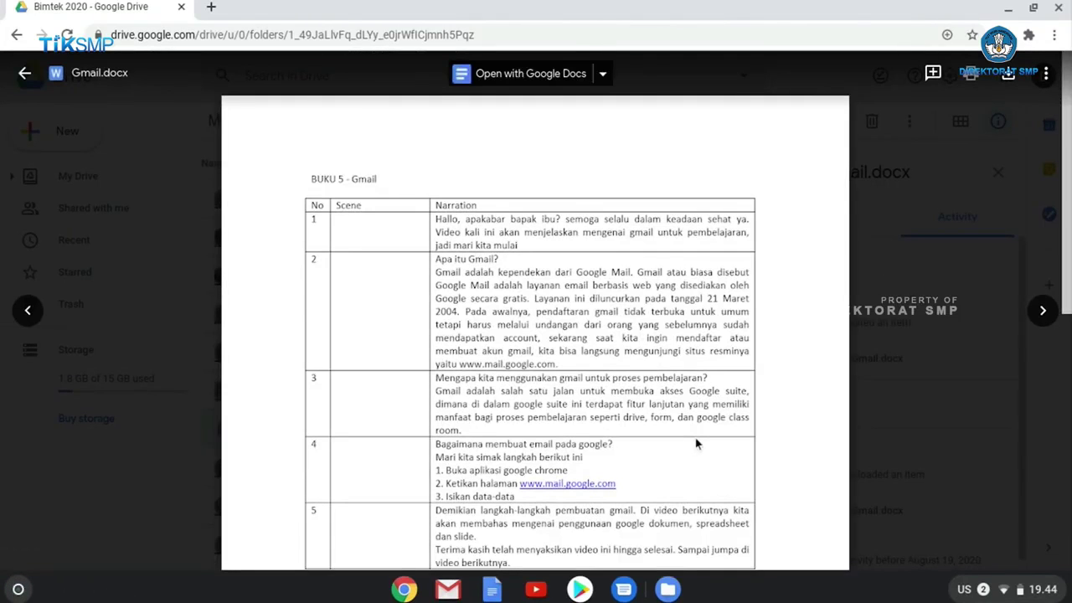
scroll(536, 335, down, 10)
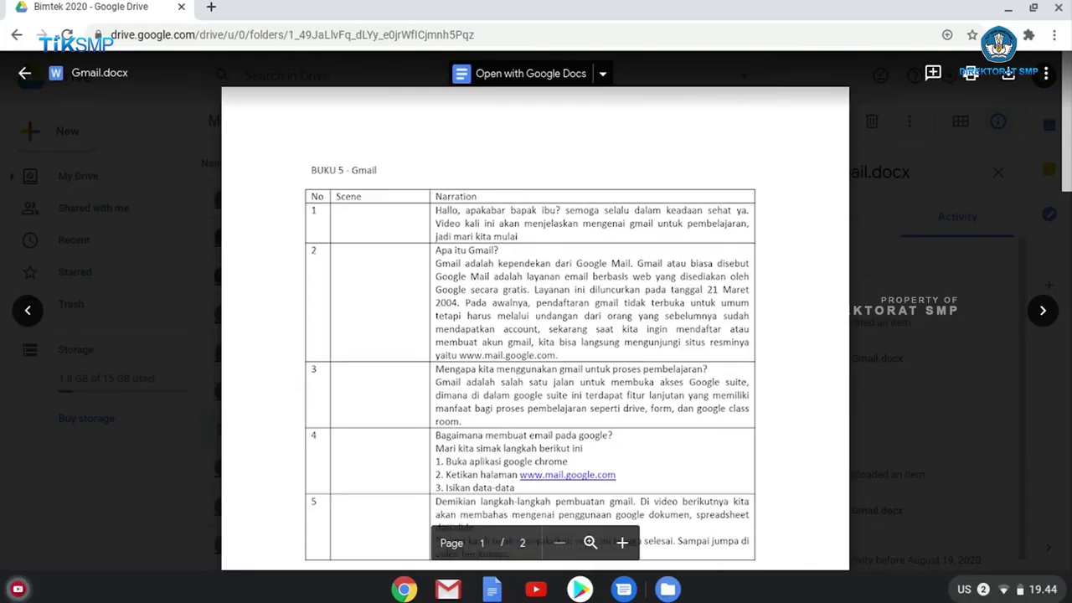
scroll(382, 411, down, 3)
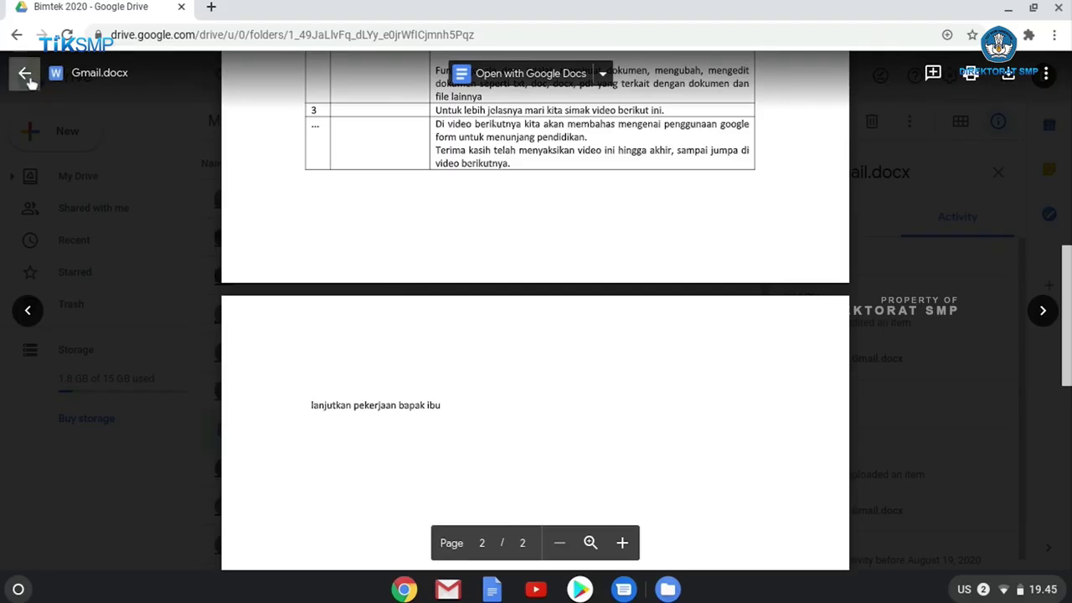
click(27, 75)
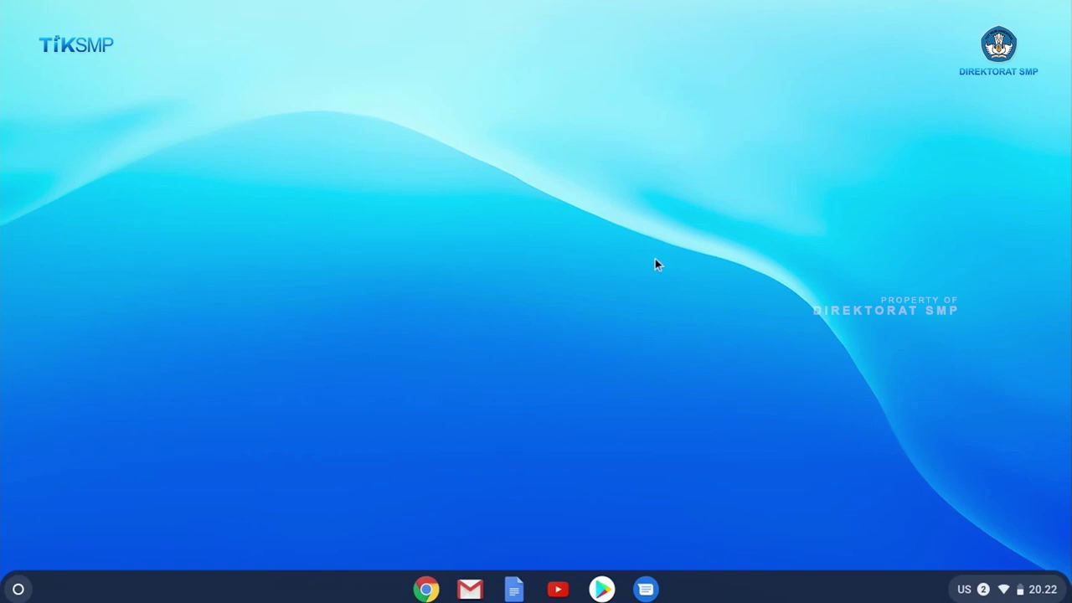
- Open the Chrome browser and go to Google Drive from the Google home page
click(425, 590)
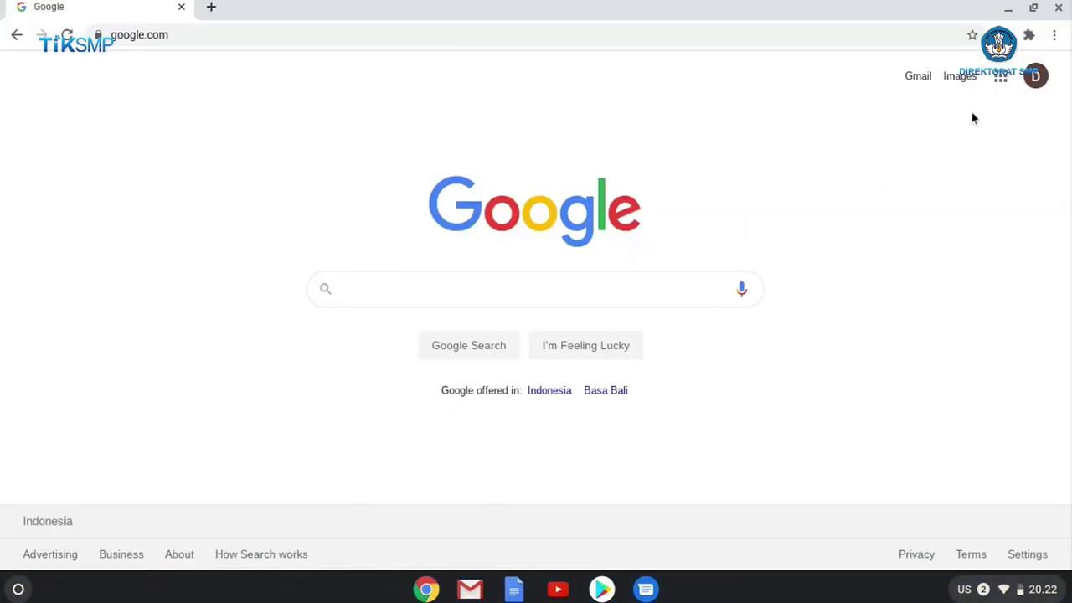
click(1001, 77)
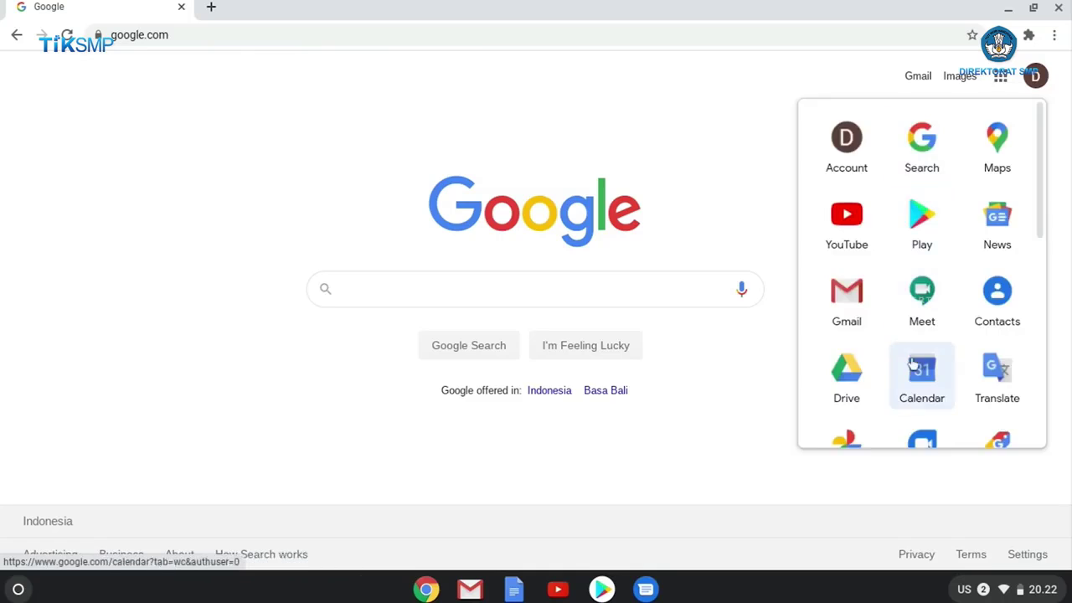
click(846, 406)
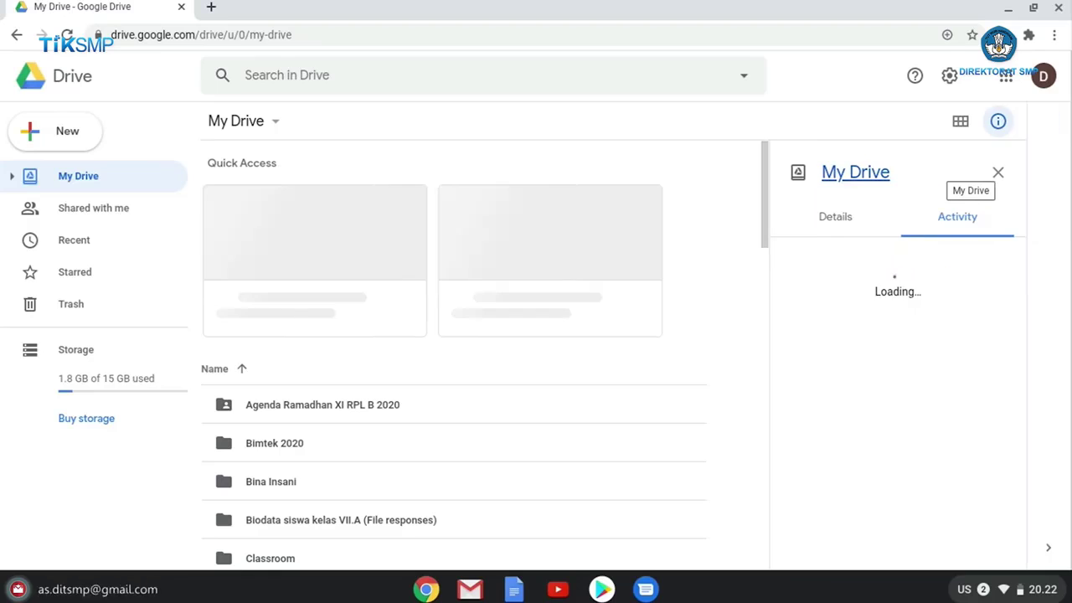
- Make sure offline creating, opening and editing of recent files is enabled in Drive's General settings, and close the settings
click(951, 77)
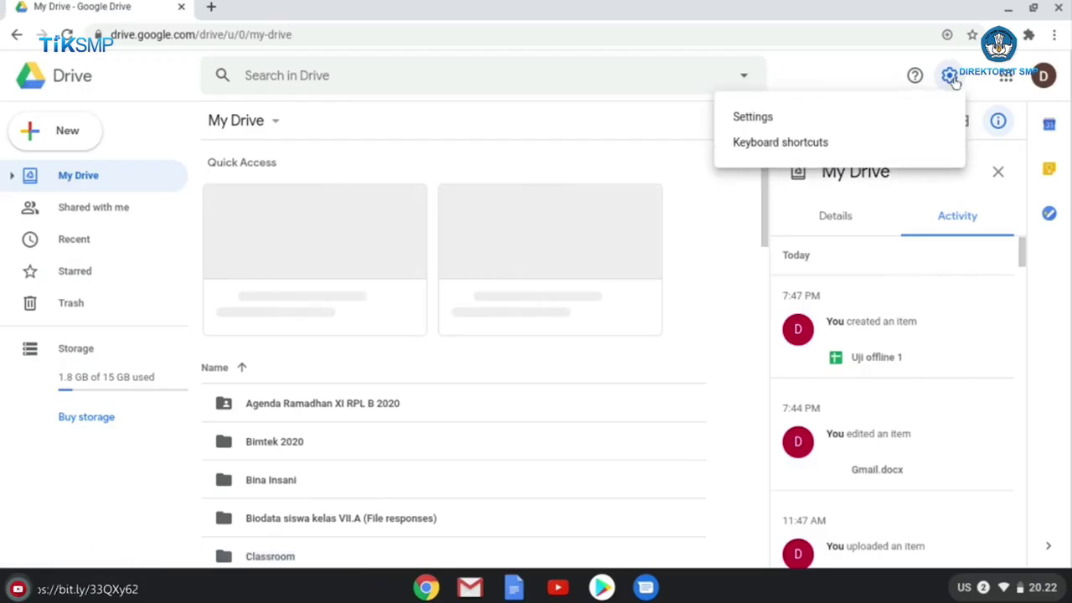
click(846, 121)
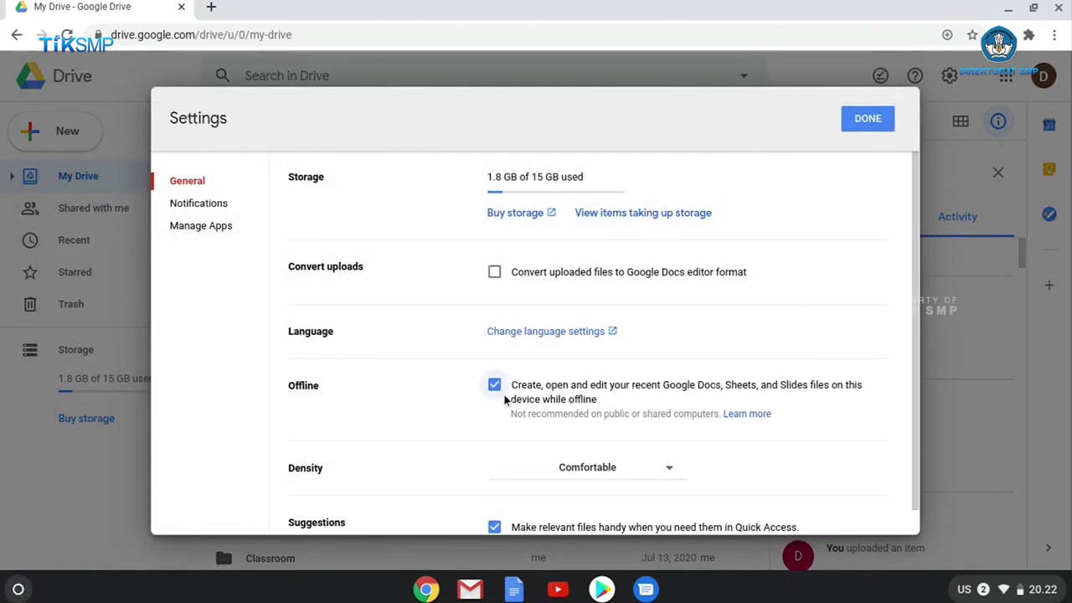
click(857, 126)
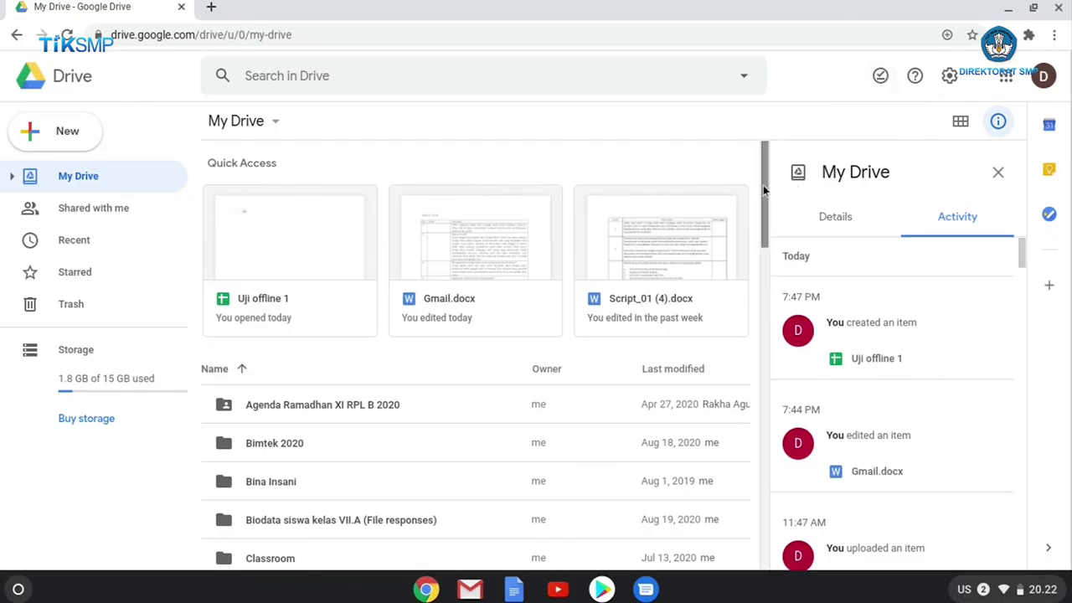
- Make the "Uji offline 1" spreadsheet in the Bimtek 2020 folder available offline
double_click(234, 447)
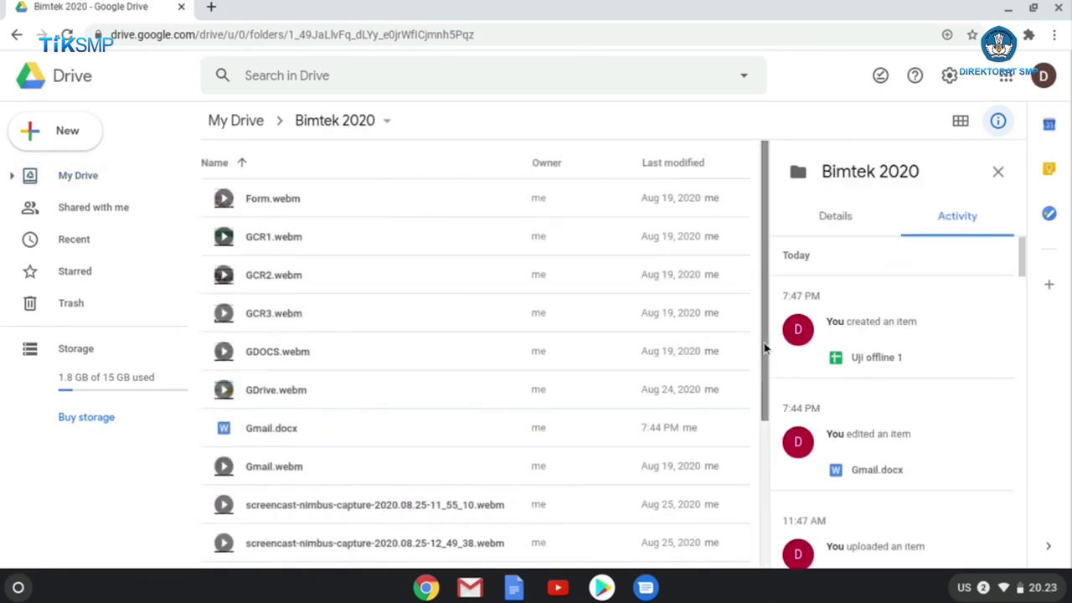
click(765, 455)
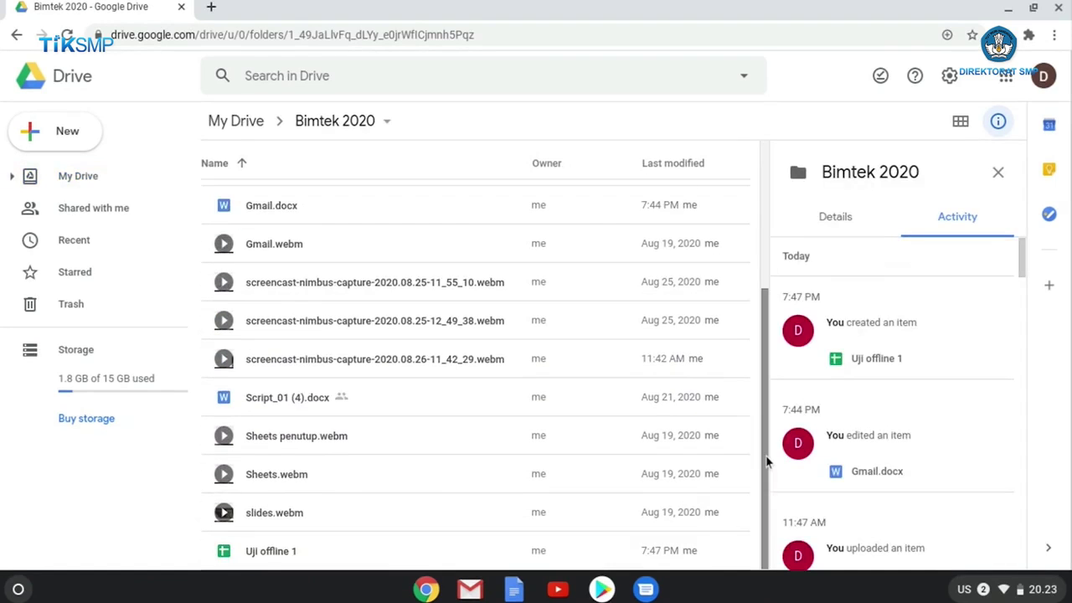
right_click(270, 555)
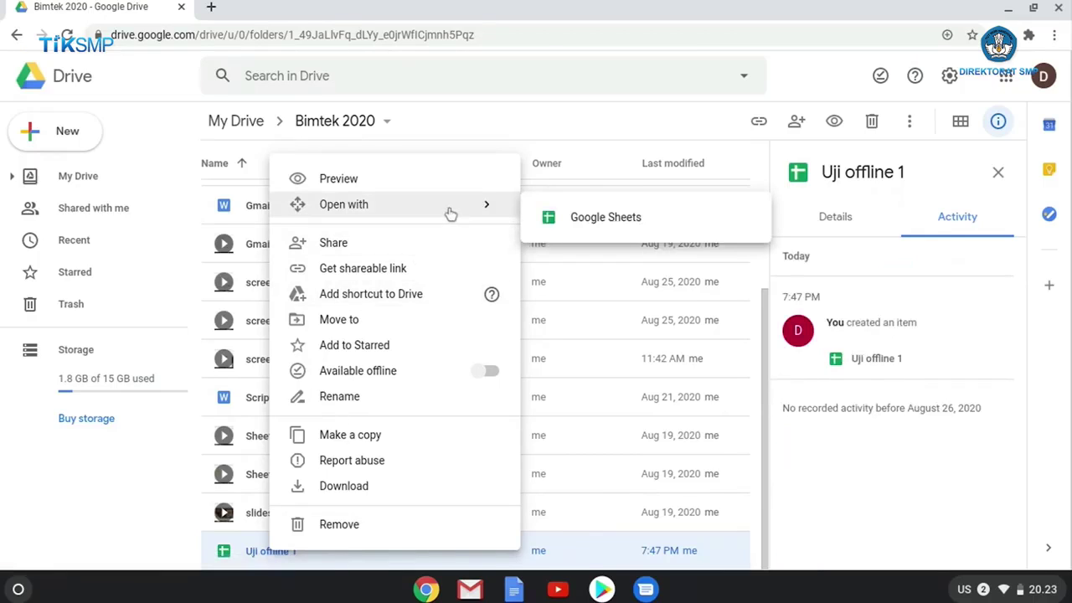
mouse_move(491, 298)
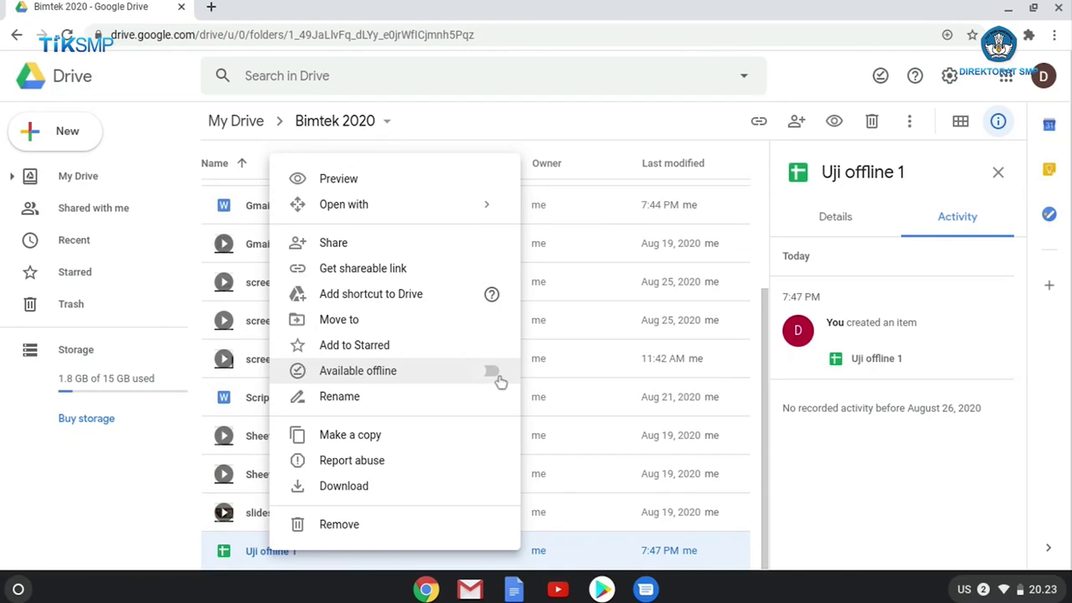
click(494, 373)
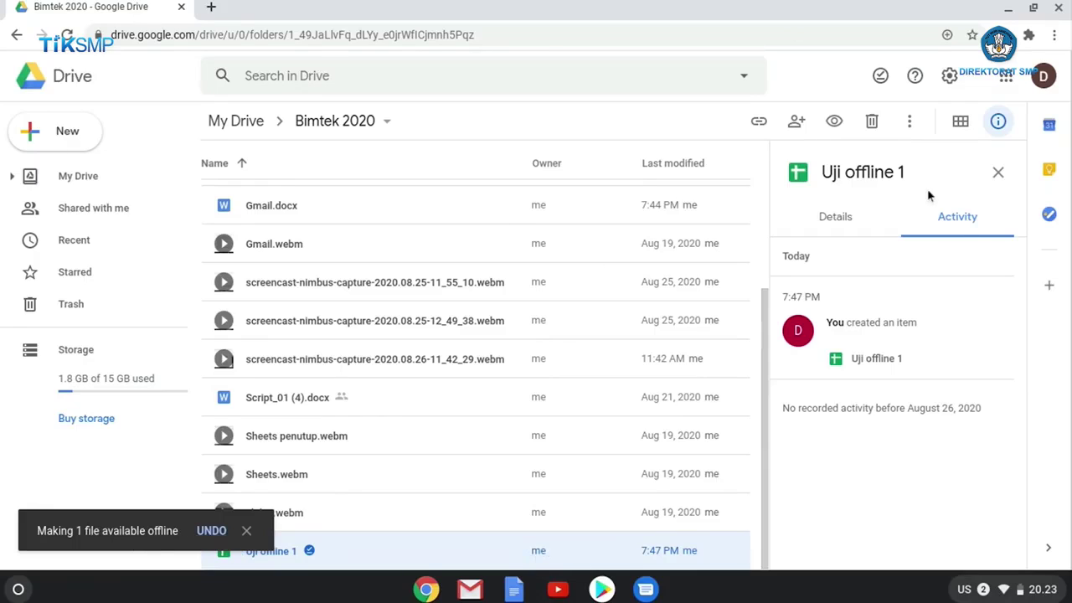
- Minimize the browser window and open the Spreadsheet app from the Chromebook launcher
click(1008, 7)
click(19, 589)
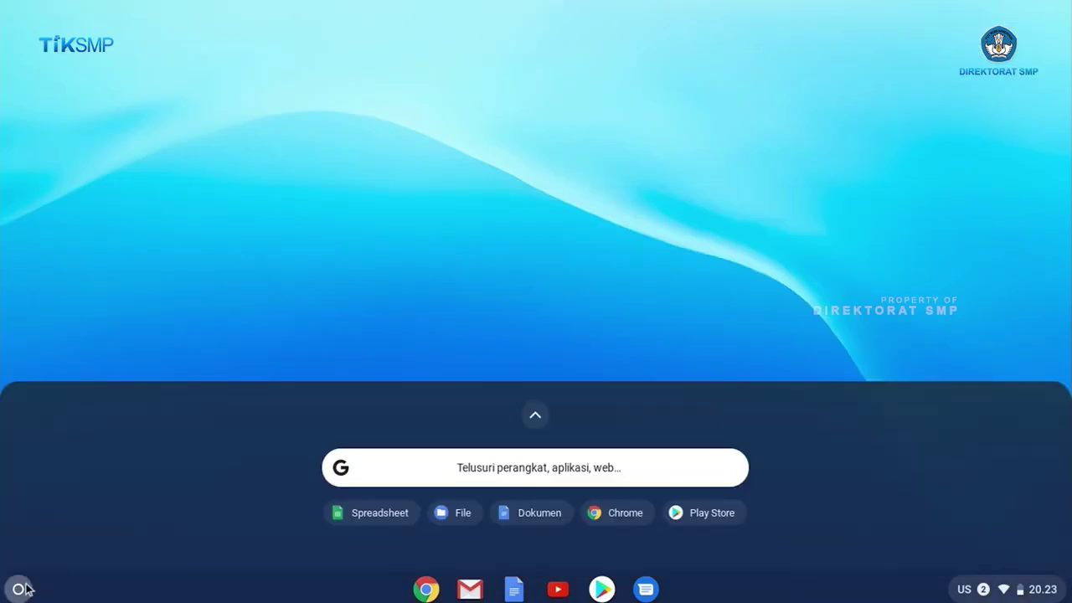
click(387, 514)
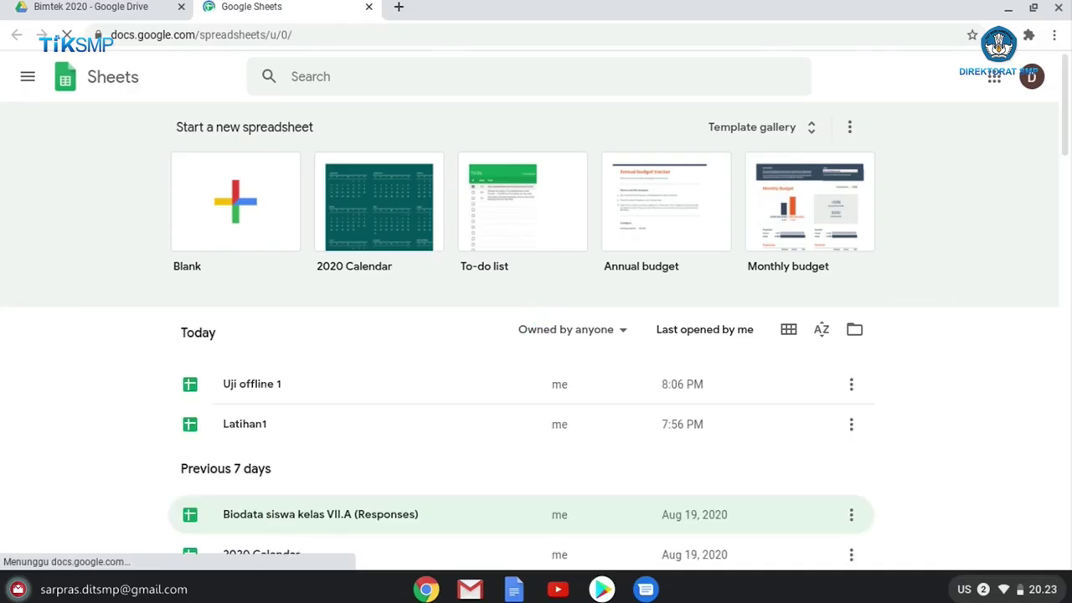
- Make sure the Offline option is on in the Google Sheets settings, and confirm the settings
click(28, 78)
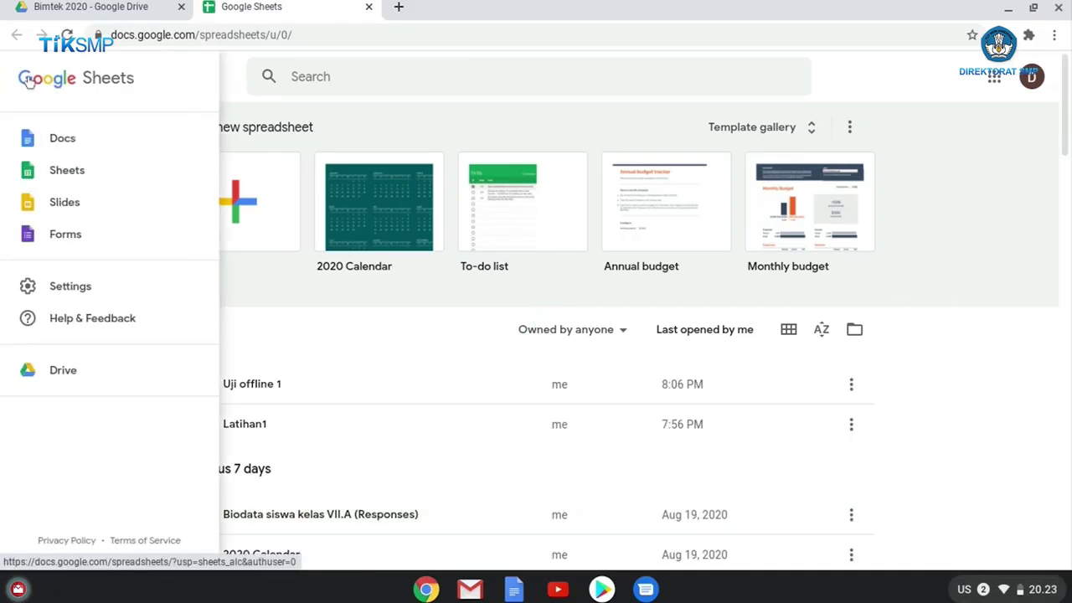
click(106, 288)
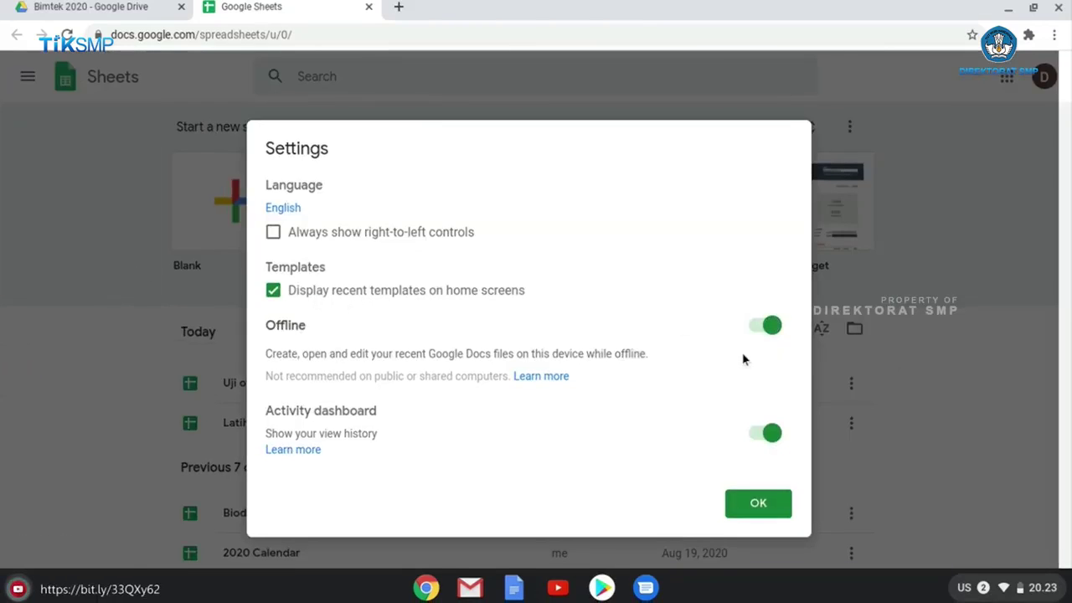
click(758, 507)
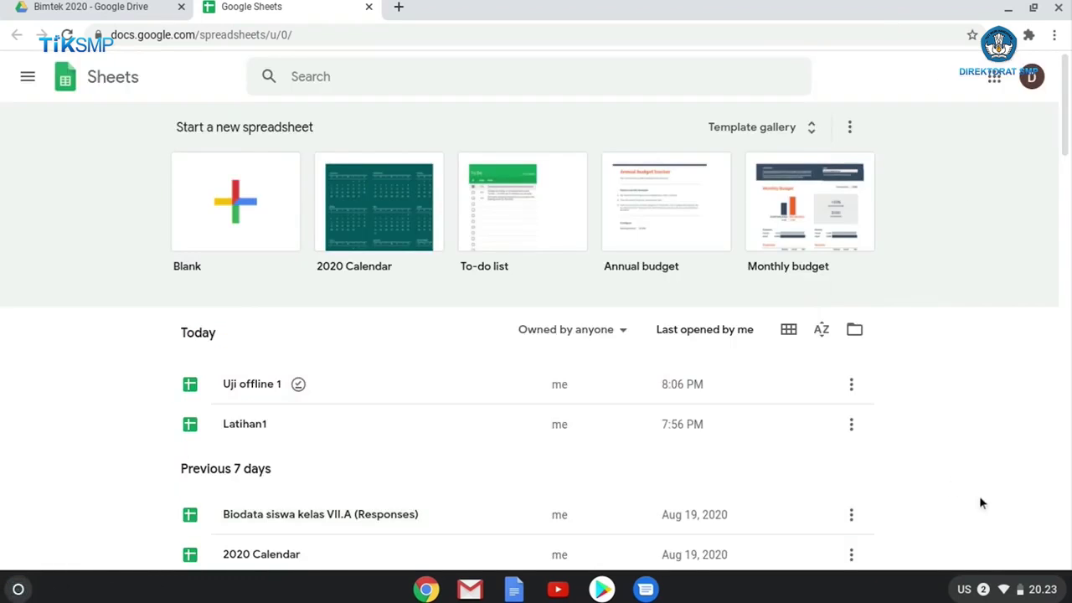
- Turn off the Chromebook's Wi-Fi connection while the Google Sheets home screen stays open
click(1007, 592)
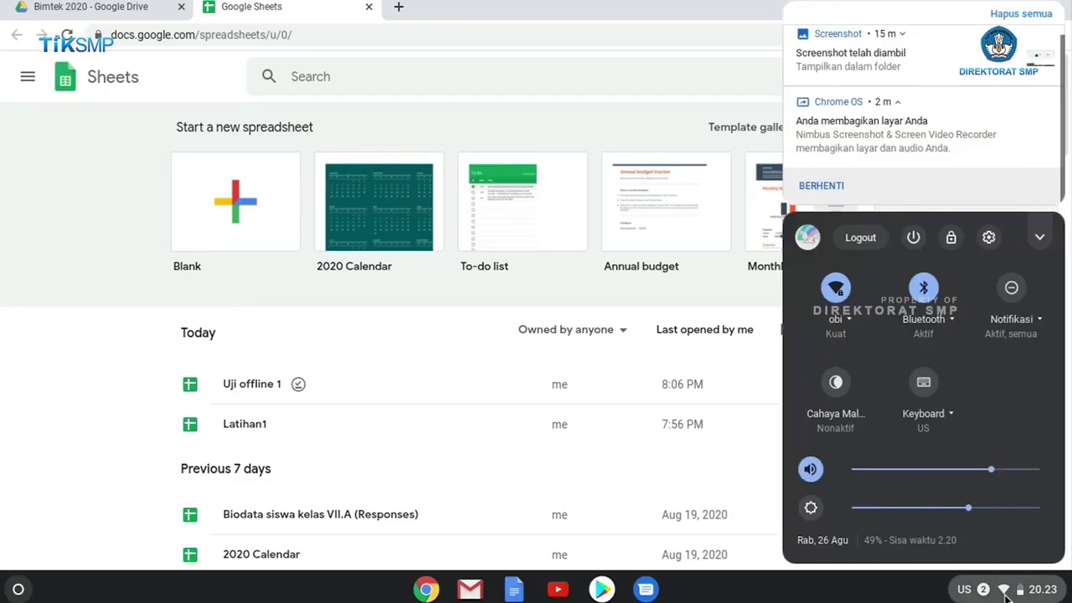
click(839, 291)
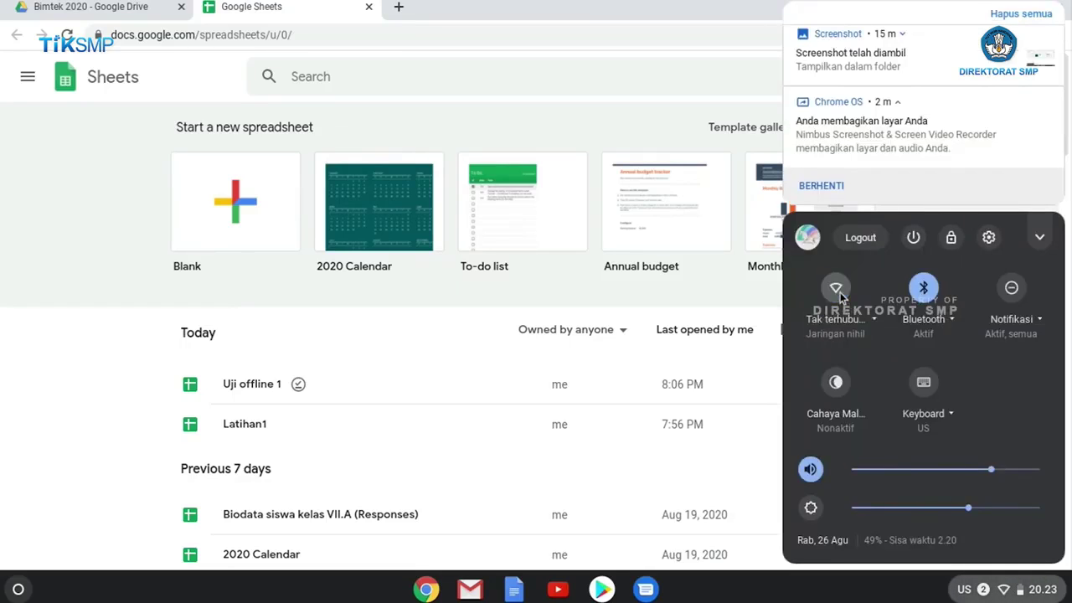
- Minimize the browser and open "Uji offline 1" from the Bimtek 2020 folder of Google Drive in the Chromebook's File app
click(623, 469)
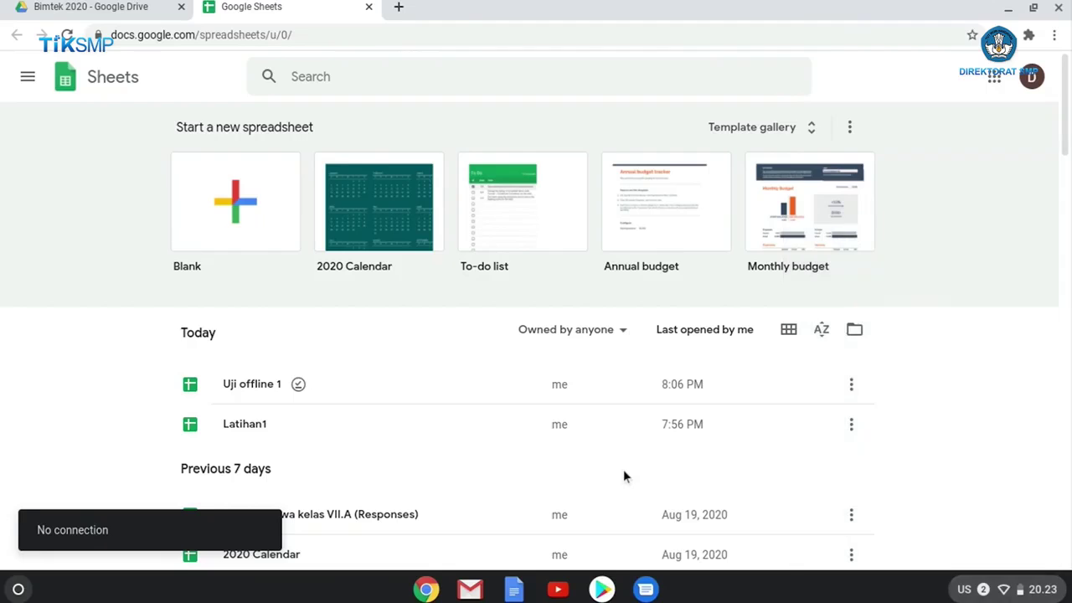
click(1008, 11)
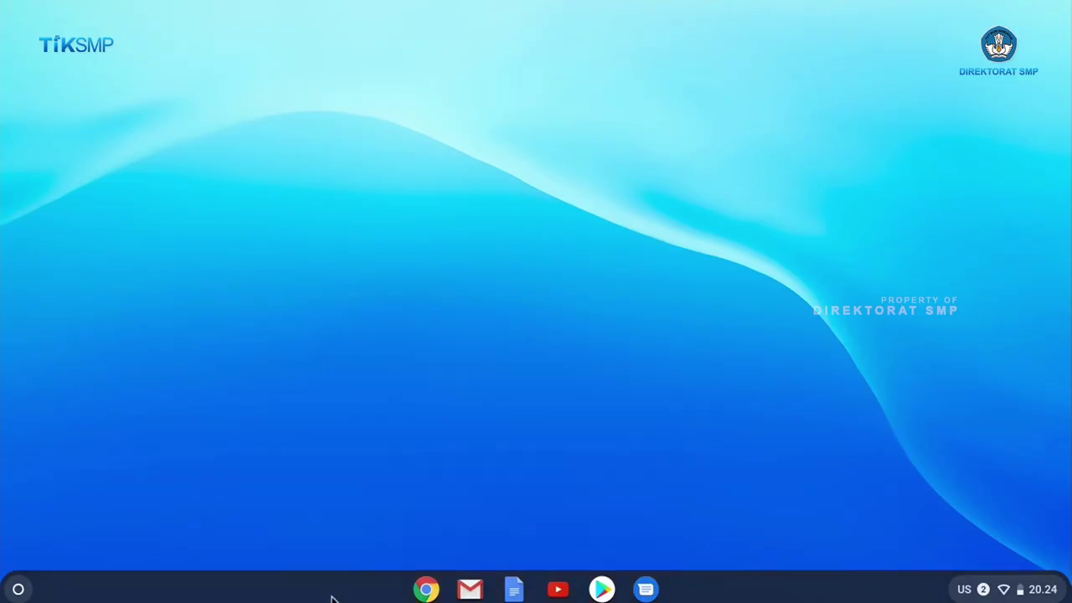
click(17, 589)
click(462, 512)
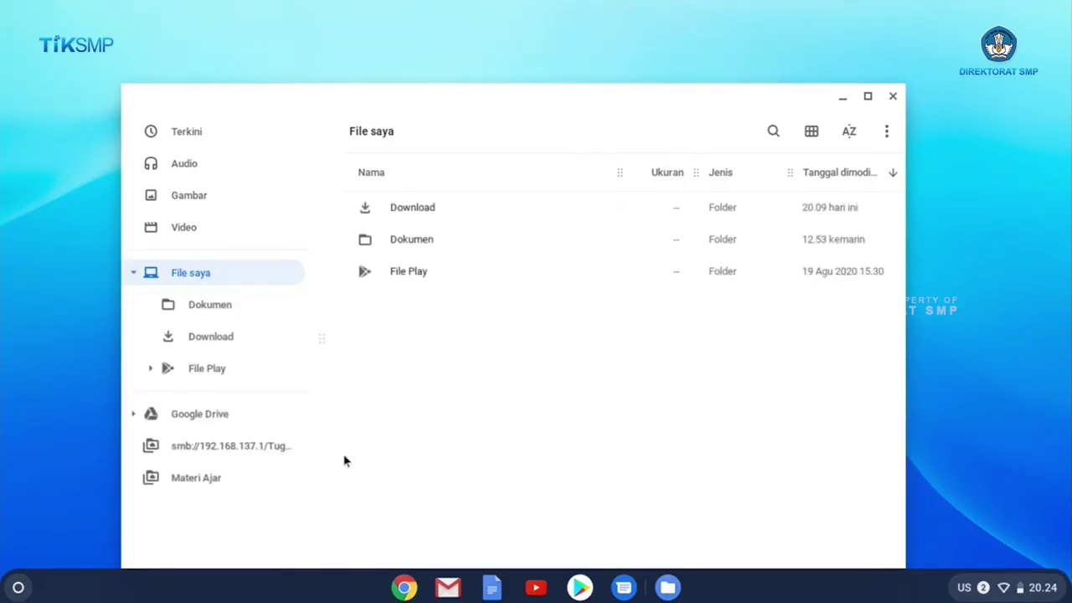
click(187, 419)
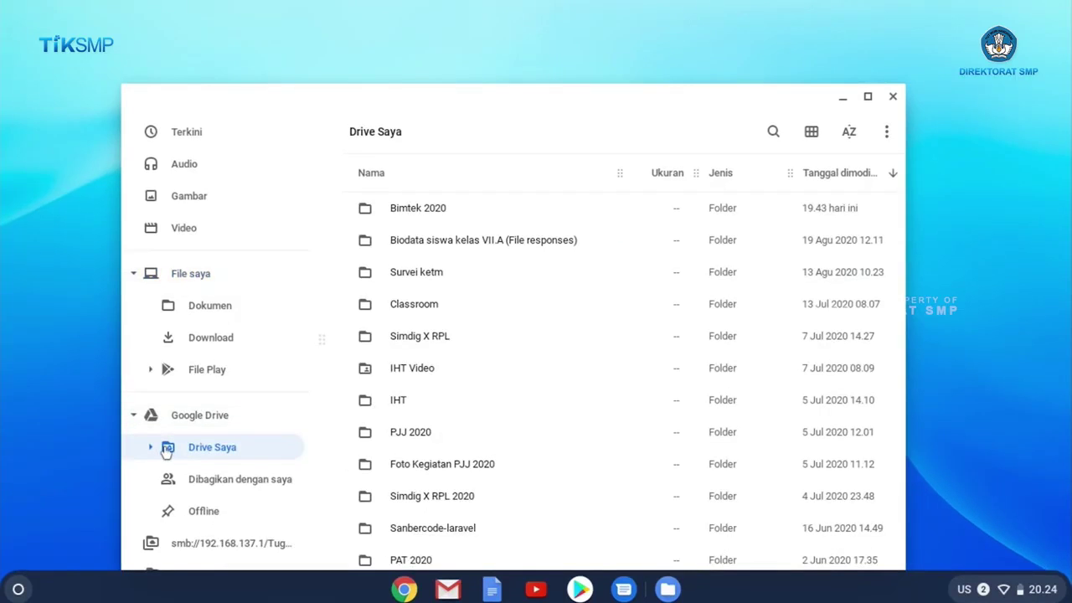
double_click(412, 210)
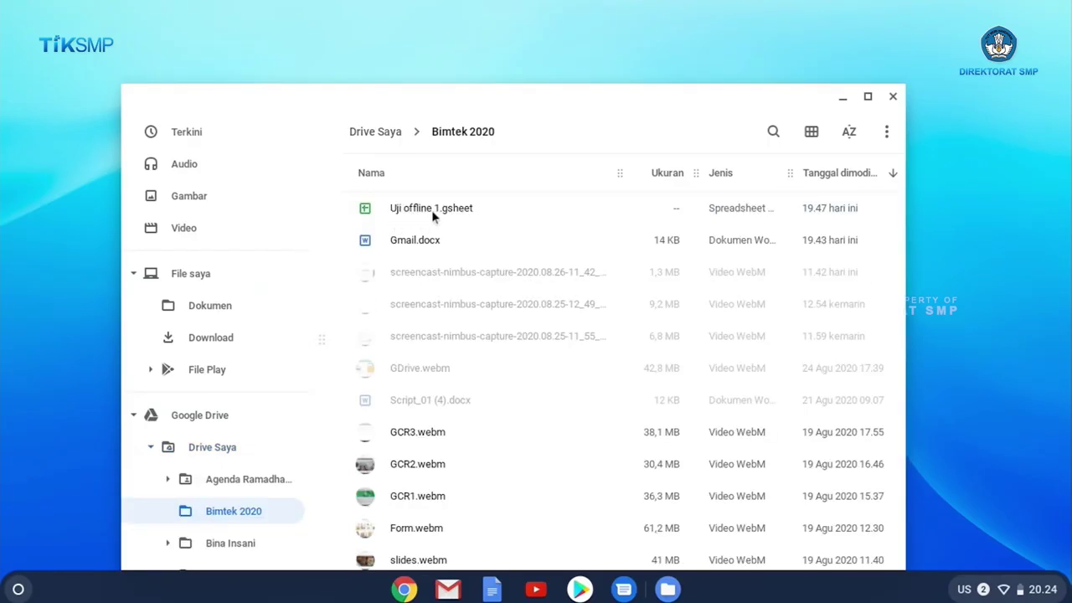
double_click(433, 215)
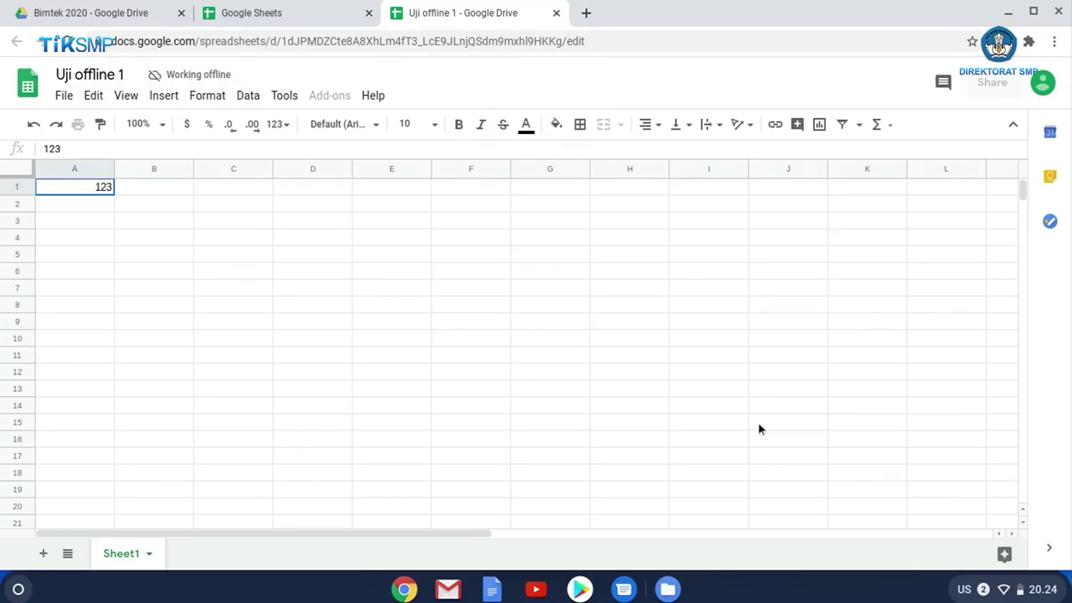
- Enter "SMP Nusantara" in cell A2 while working offline and close the spreadsheet
click(97, 212)
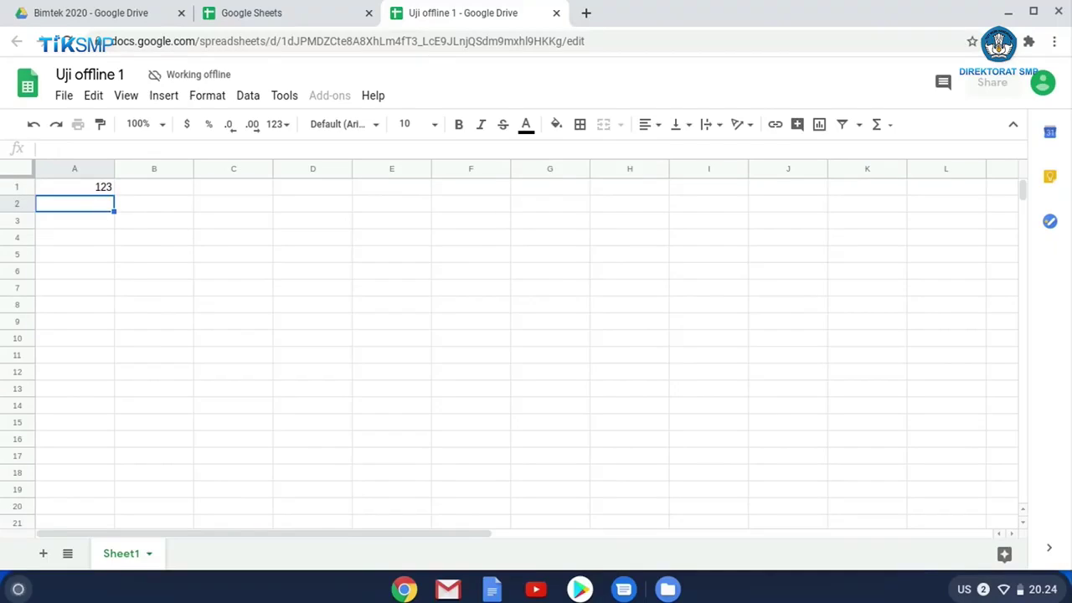
text(SMP )
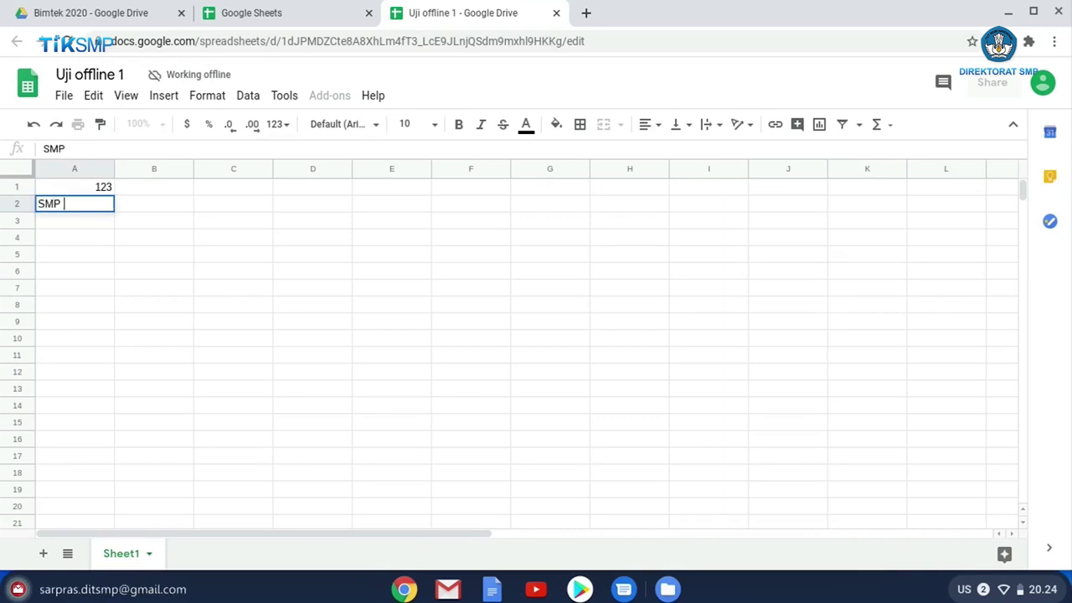
text(Nusantara)
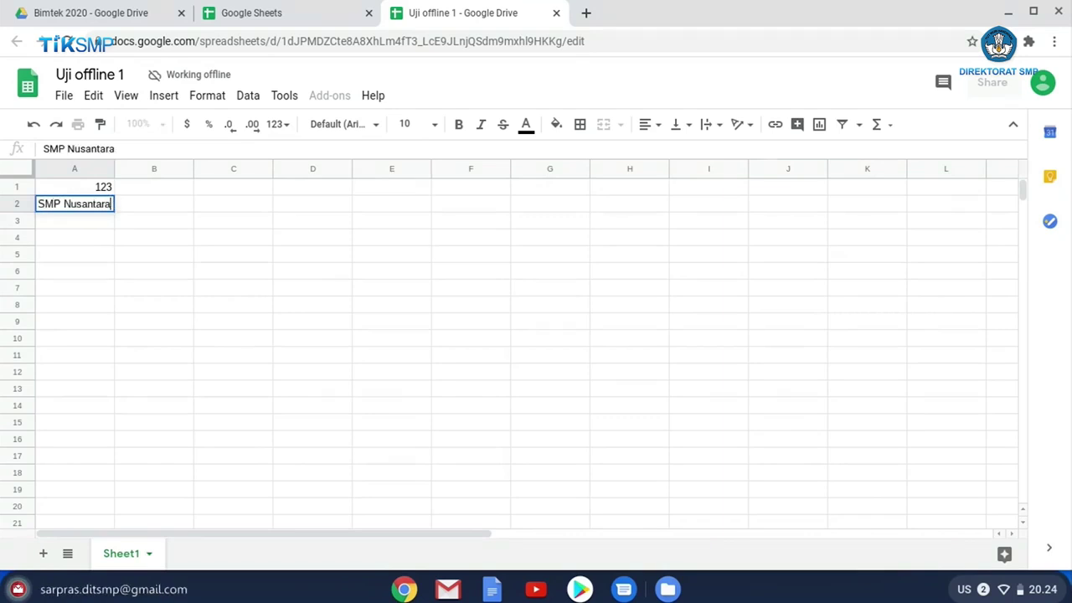
click(253, 370)
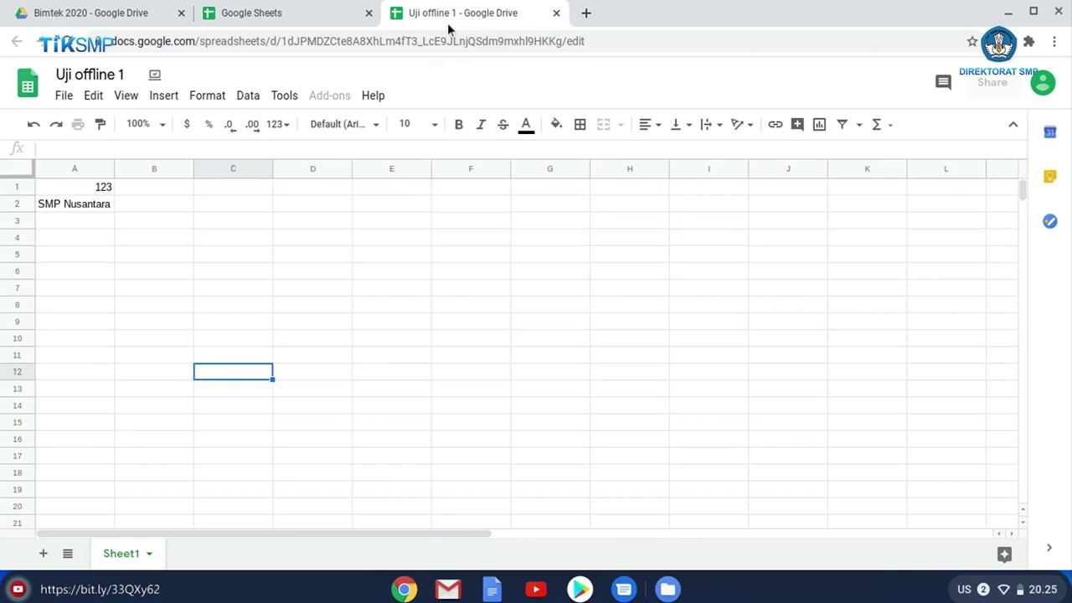
click(556, 14)
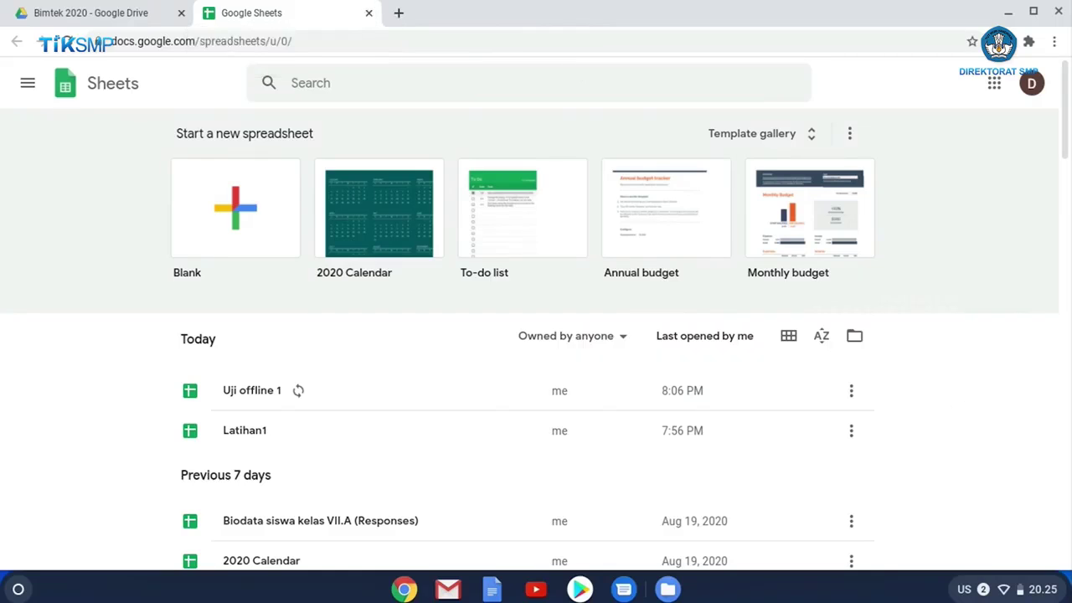
- Turn the Chromebook's Wi-Fi back on and dismiss the network settings
click(1007, 591)
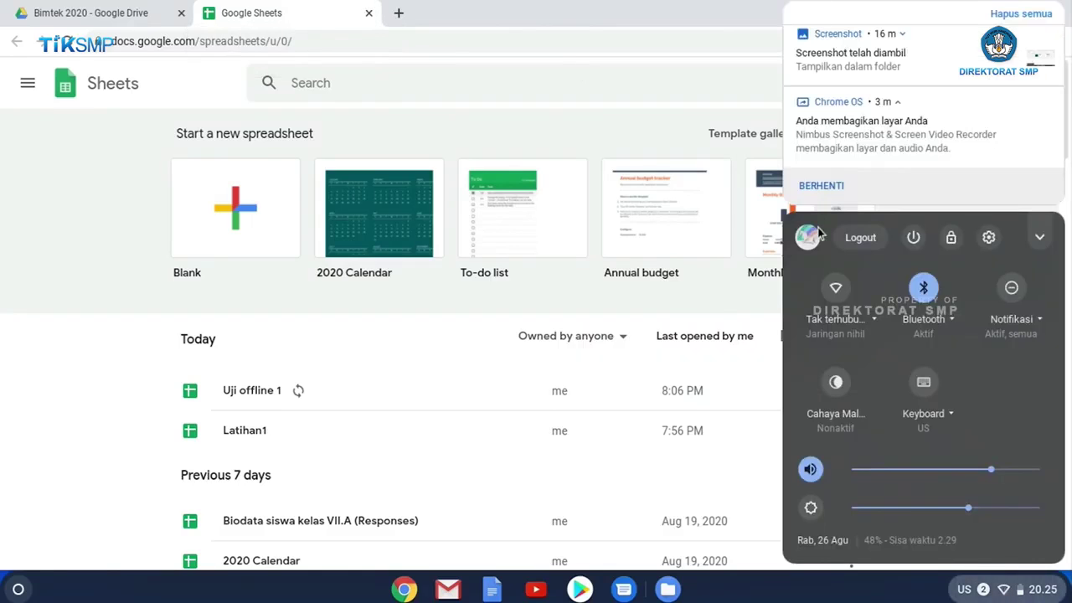
click(836, 295)
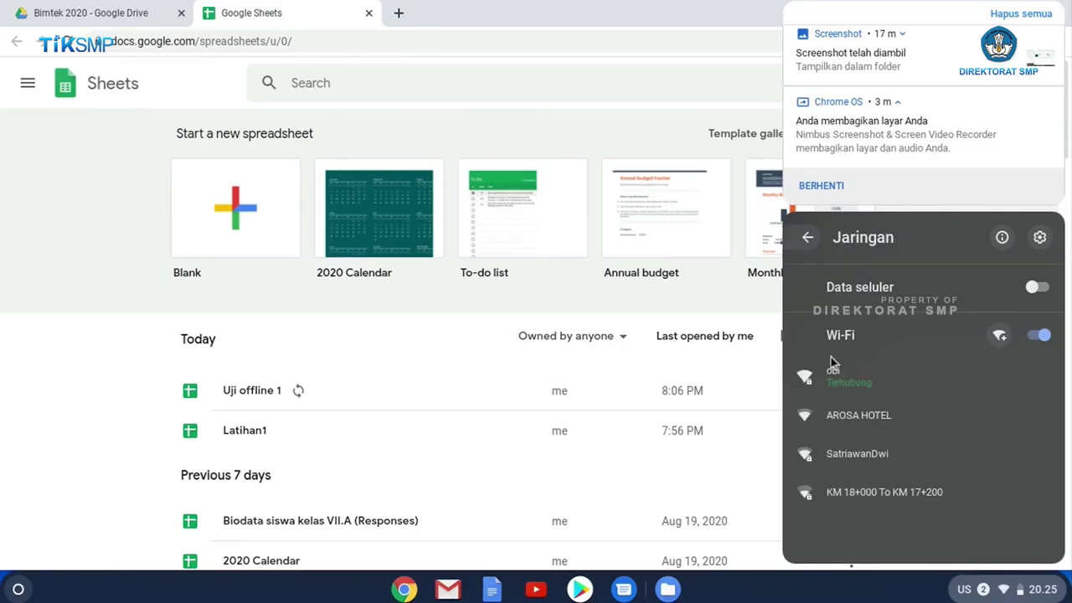
click(369, 13)
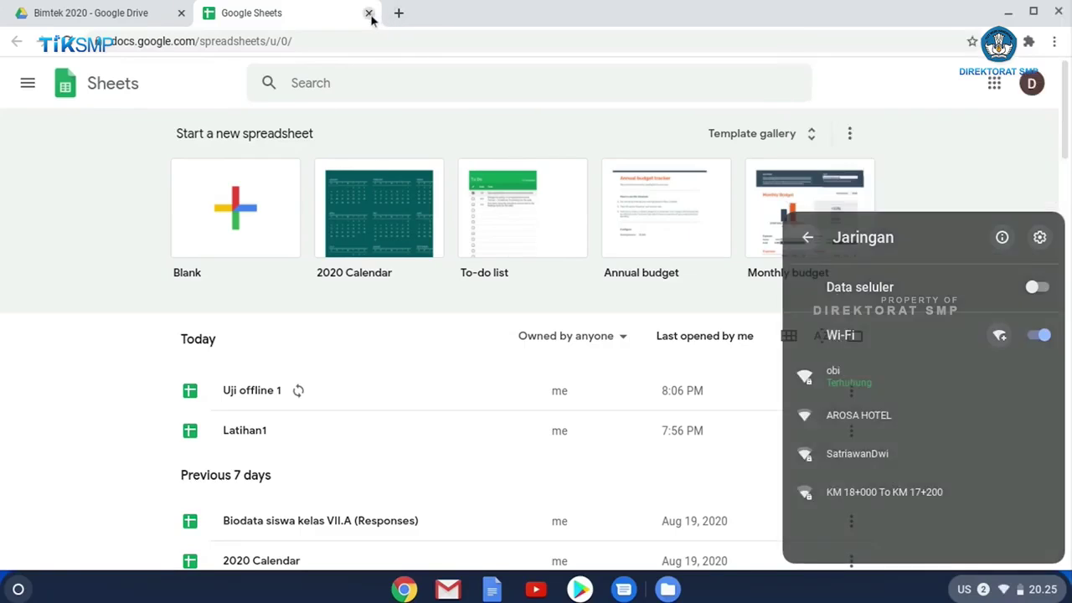
- Close the Google Sheets home page, reopen "Uji offline 1" from Drive to check the offline edit, and close it
click(370, 14)
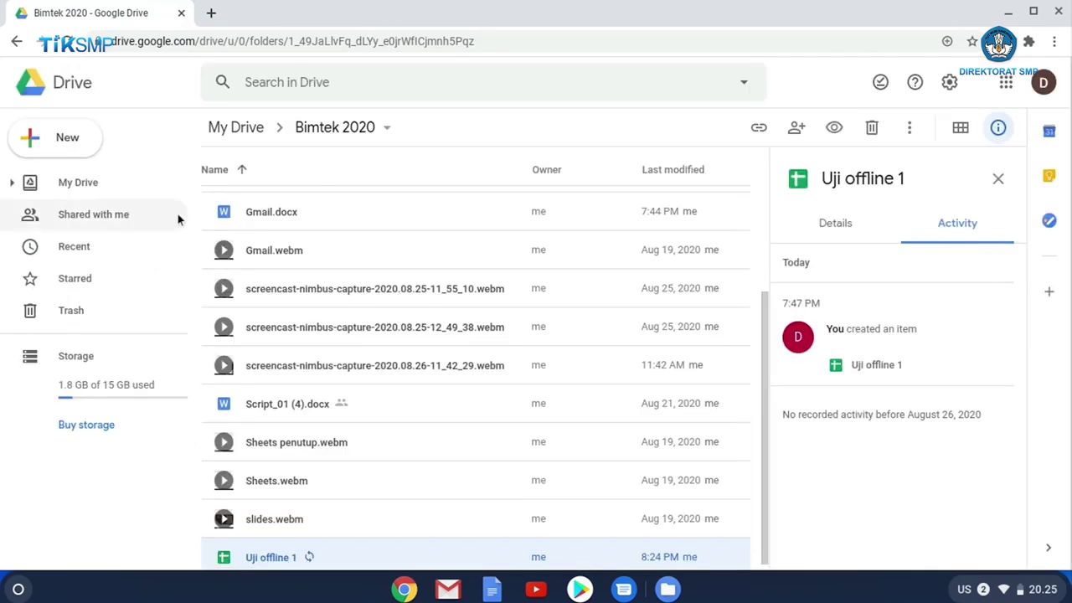
double_click(269, 558)
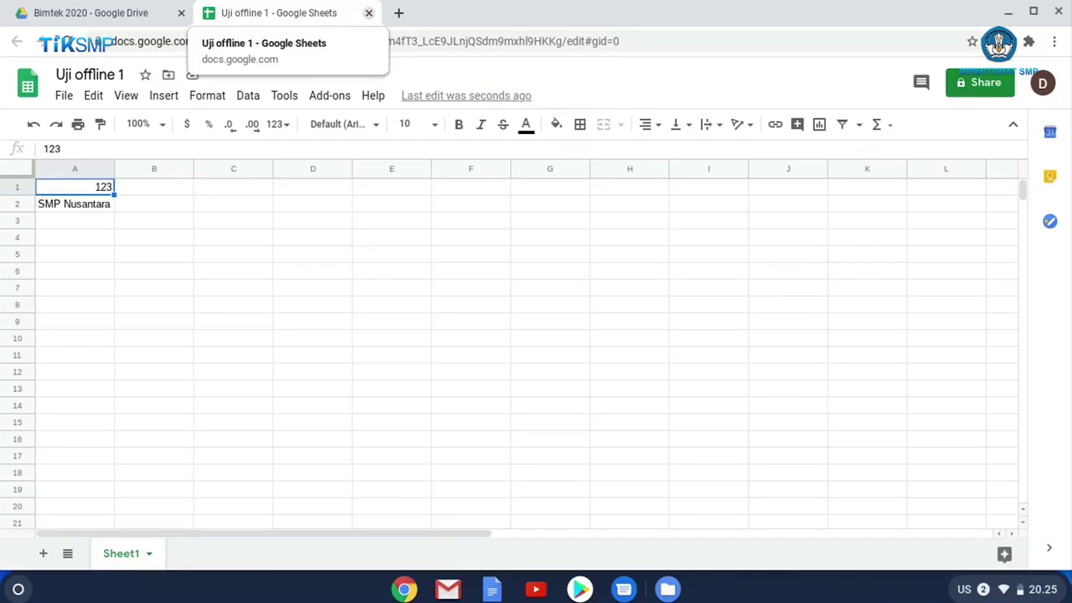
click(369, 13)
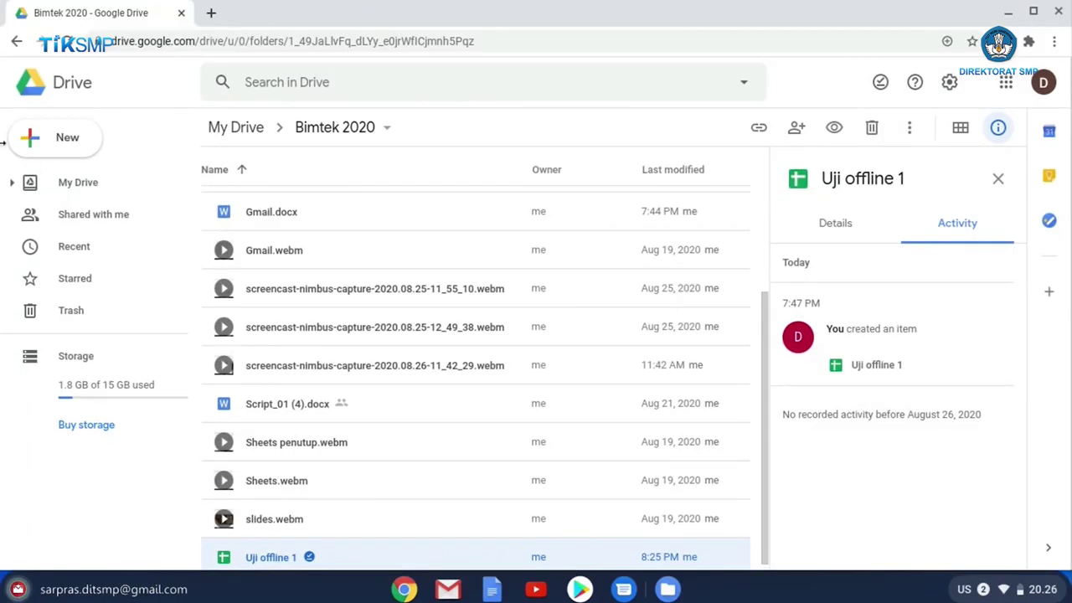
- Create a blank Google Slides presentation in the Bimtek 2020 folder, title its first slide "SMP Nusantara", and close it
click(37, 156)
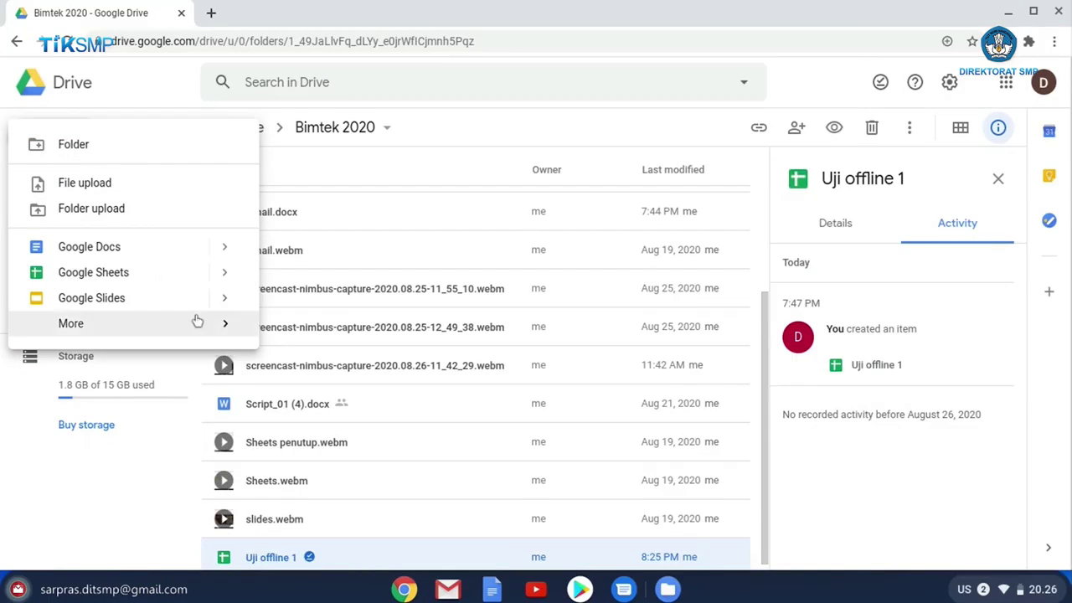
mouse_move(224, 300)
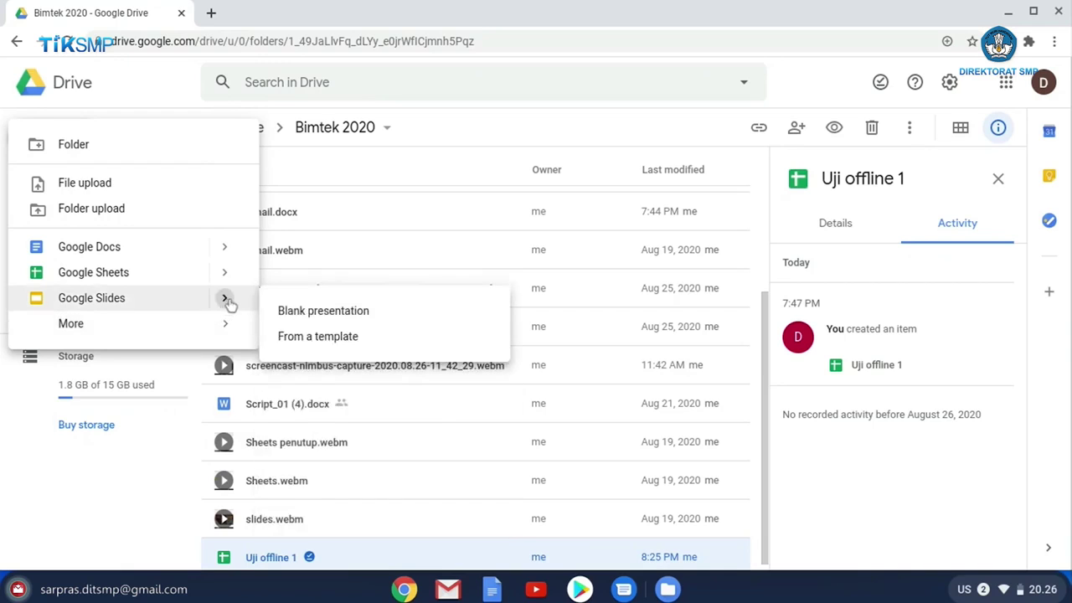
click(331, 319)
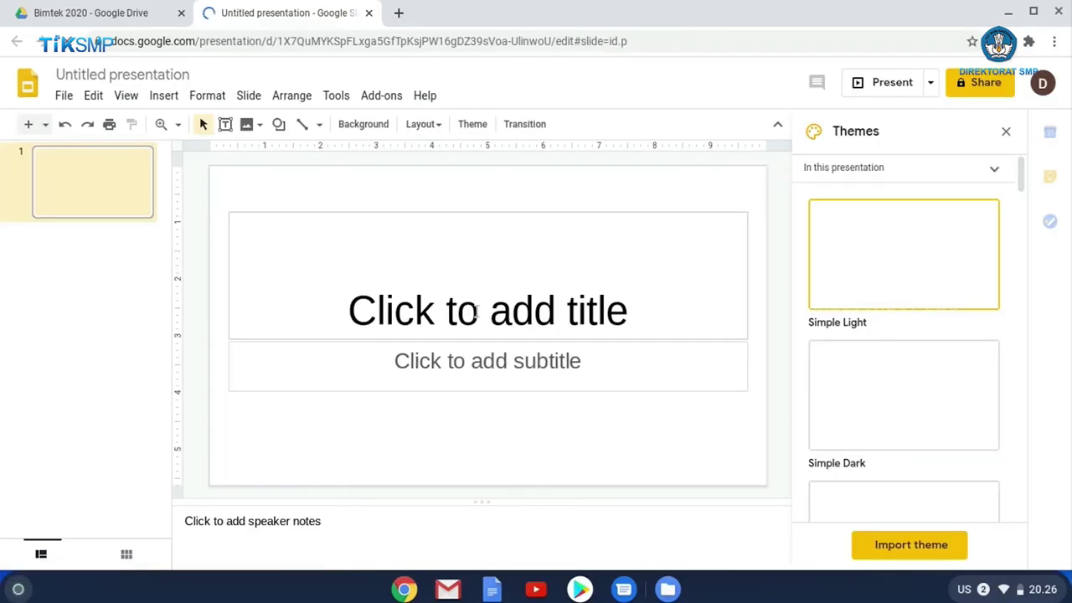
click(477, 312)
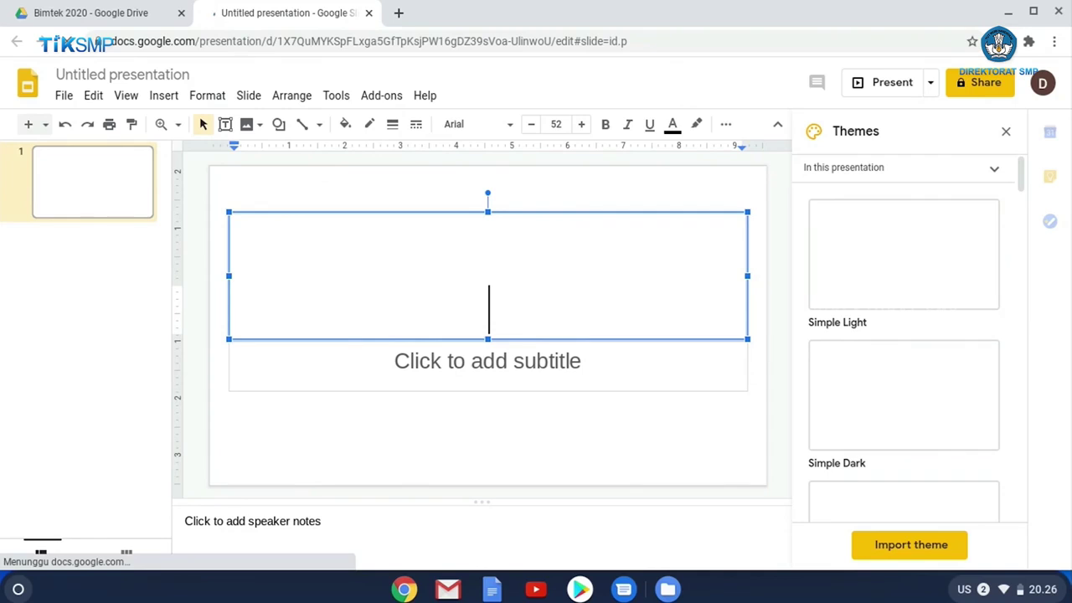
text(SMP Nusantara)
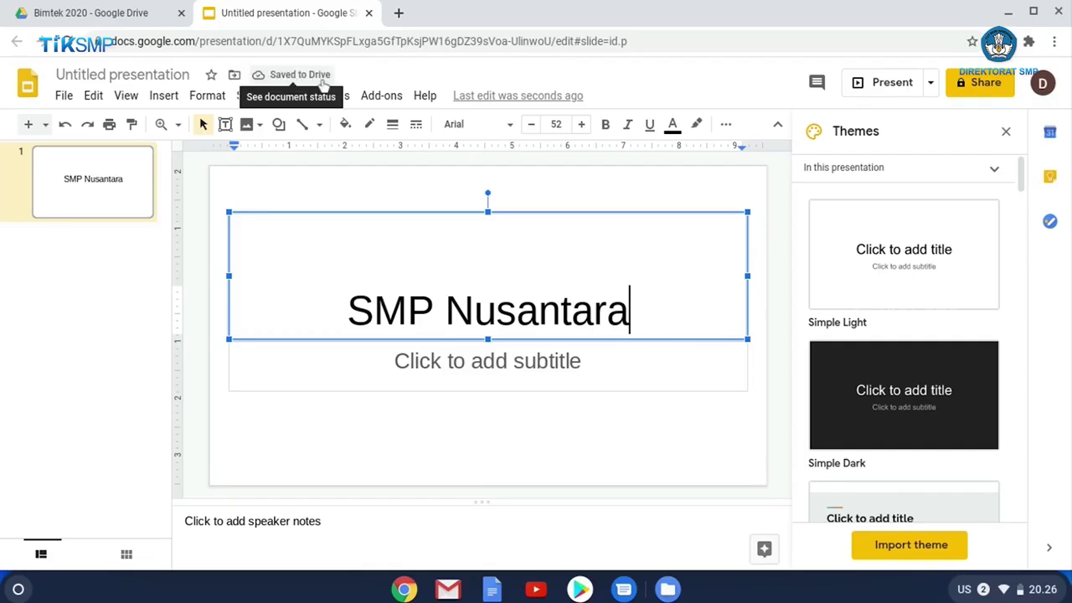
click(369, 13)
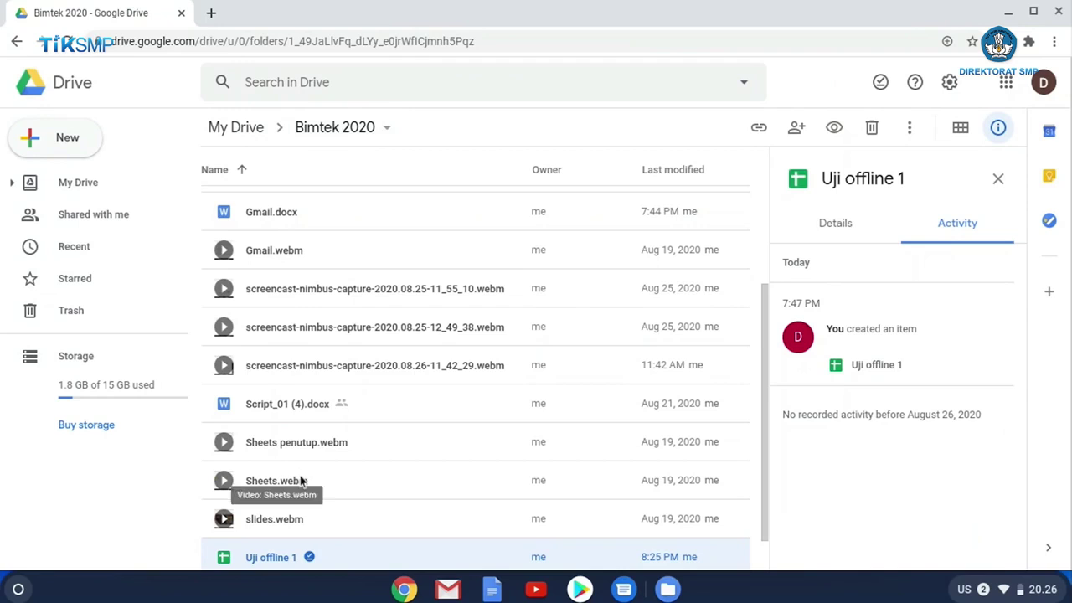
- Rename the untitled presentation in the Bimtek 2020 folder to "Uji offline slide"
scroll(302, 480, up, 3)
scroll(301, 480, down, 4)
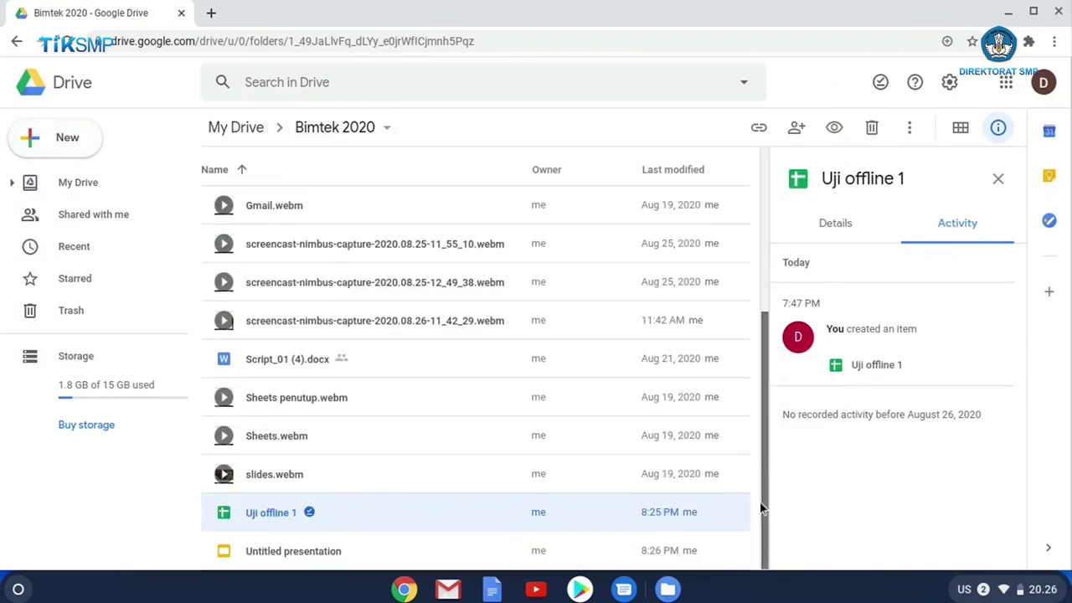
right_click(275, 559)
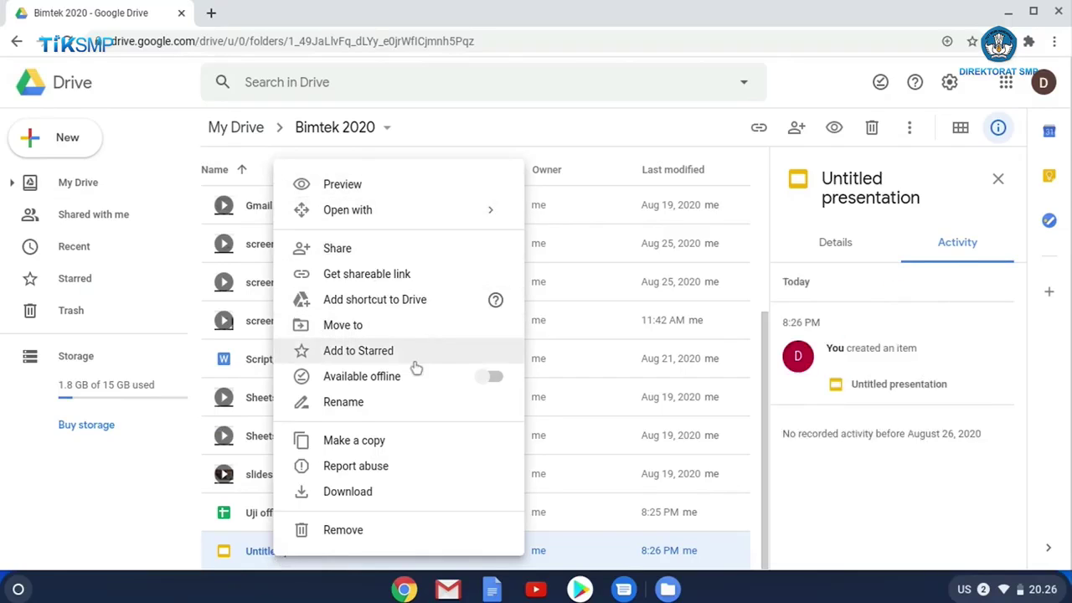
click(411, 406)
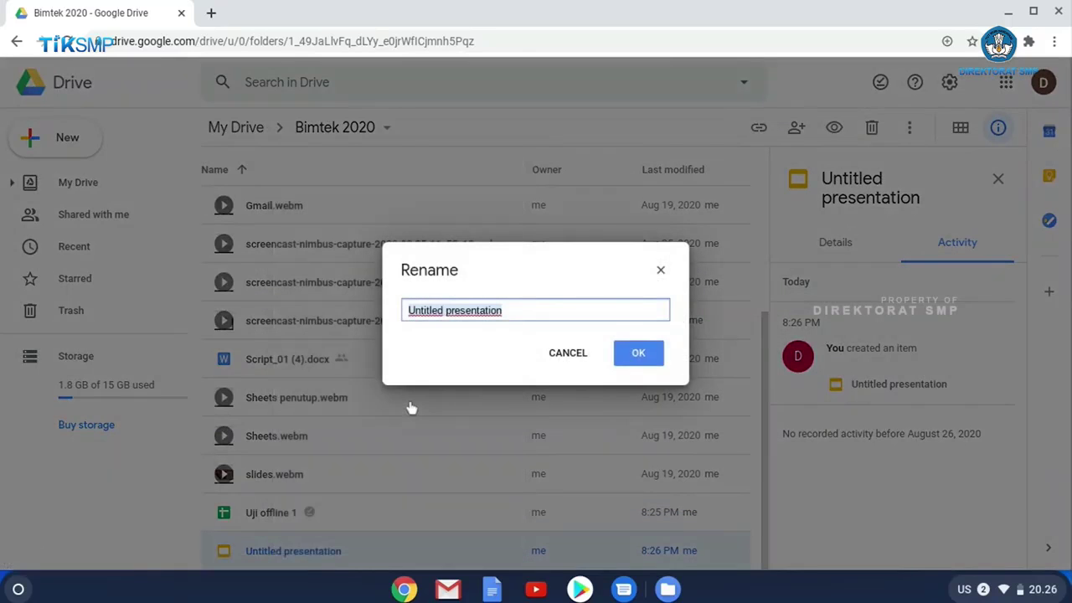
text(Uji offline slide)
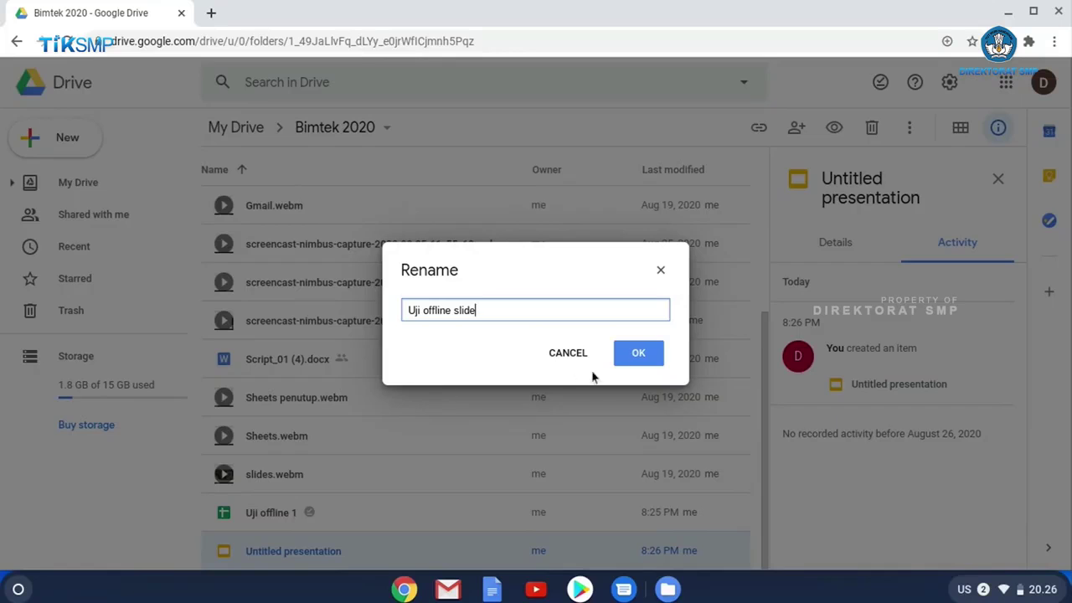
click(640, 353)
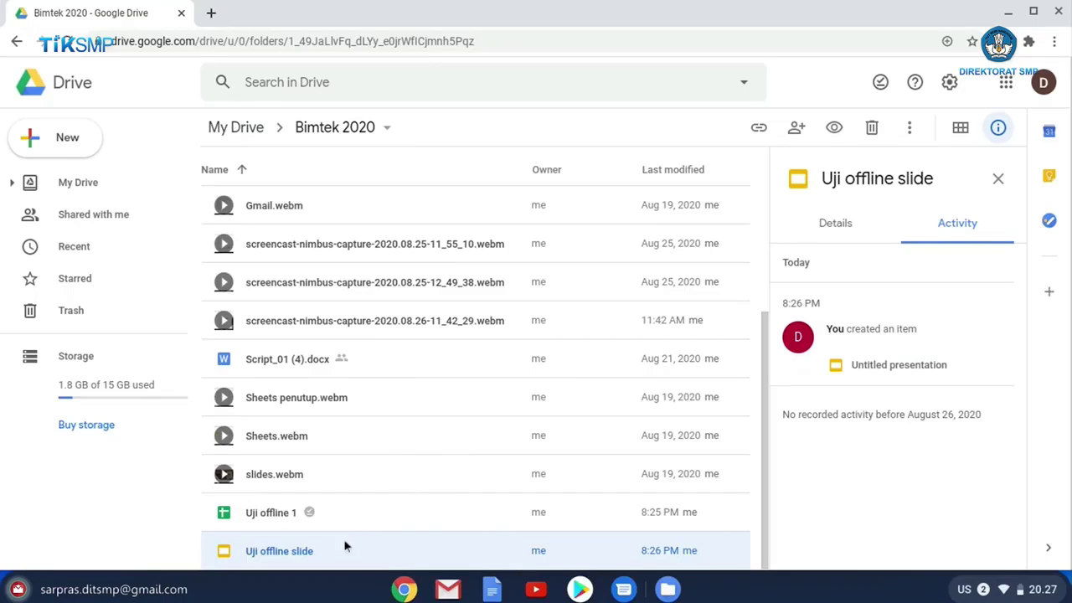
- Make the "Uji offline slide" presentation available offline and dismiss the notification
right_click(270, 559)
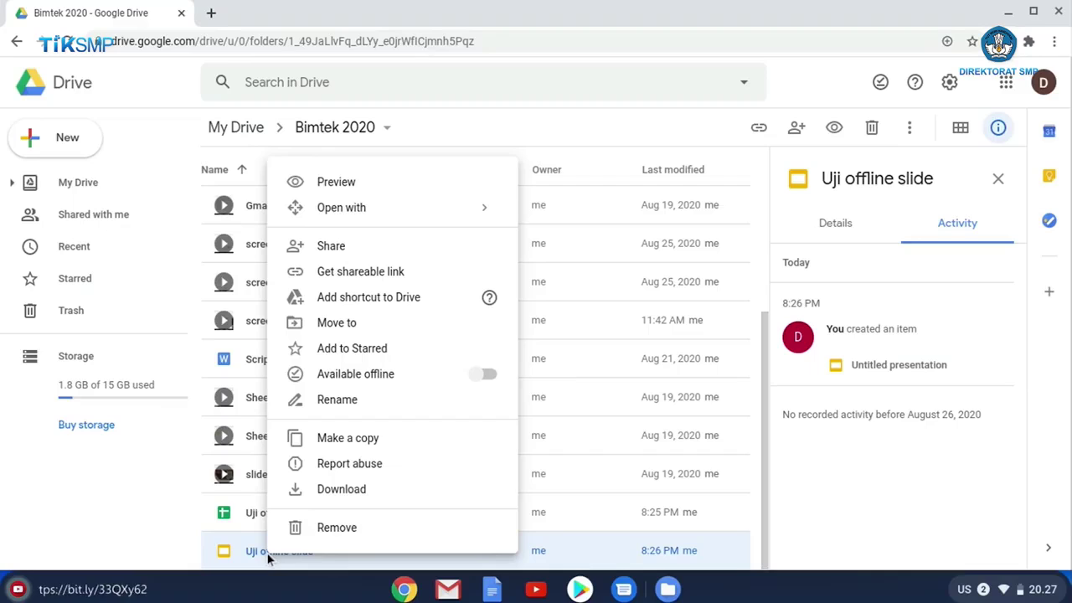
click(490, 376)
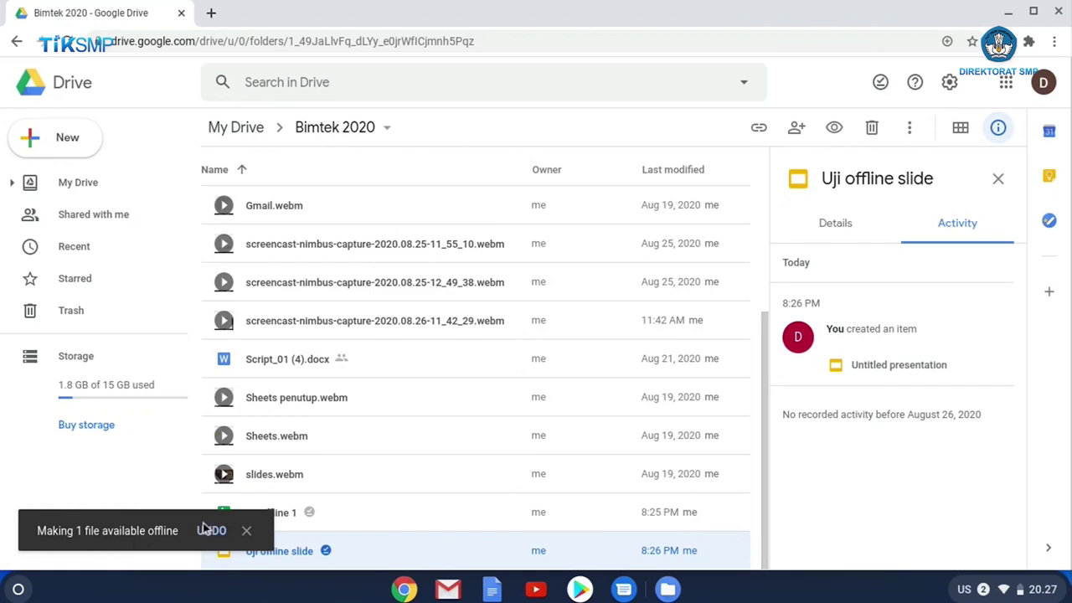
click(246, 530)
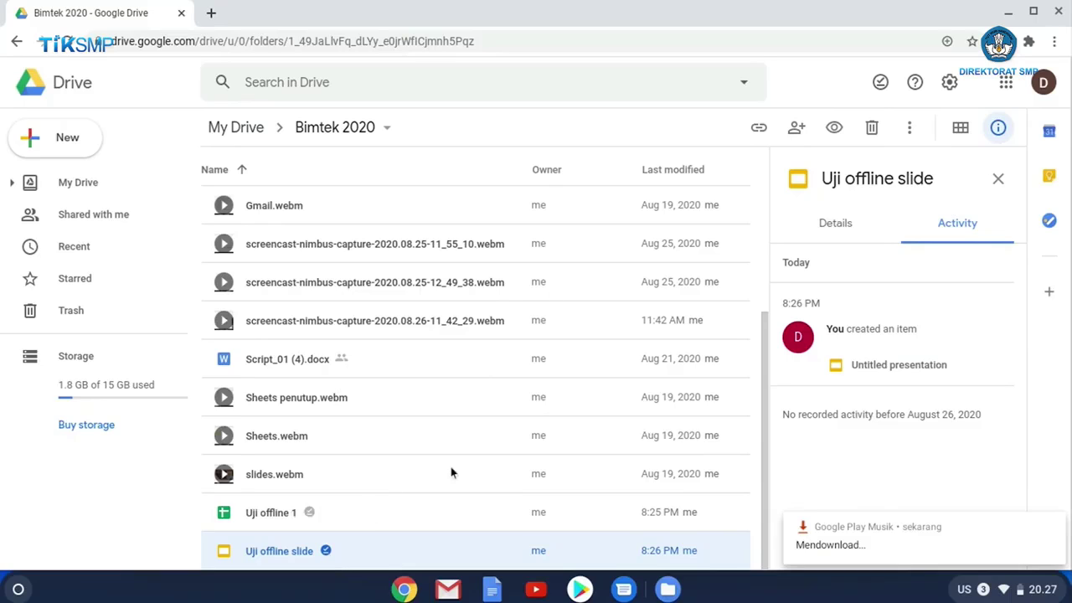
- Open the Google Slides home page and check the Offline option in its settings
click(19, 590)
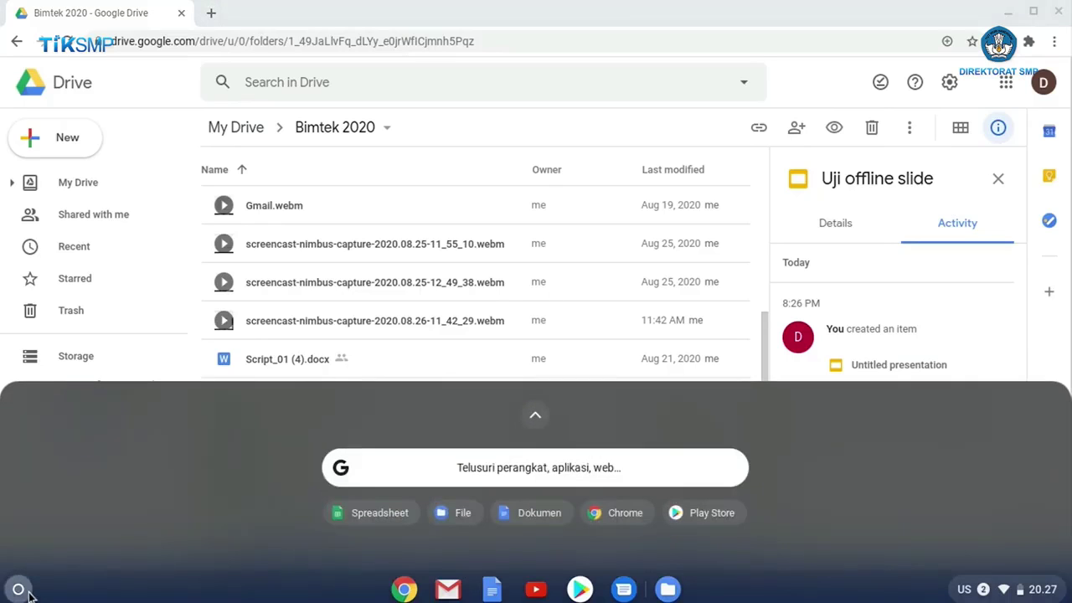
click(532, 427)
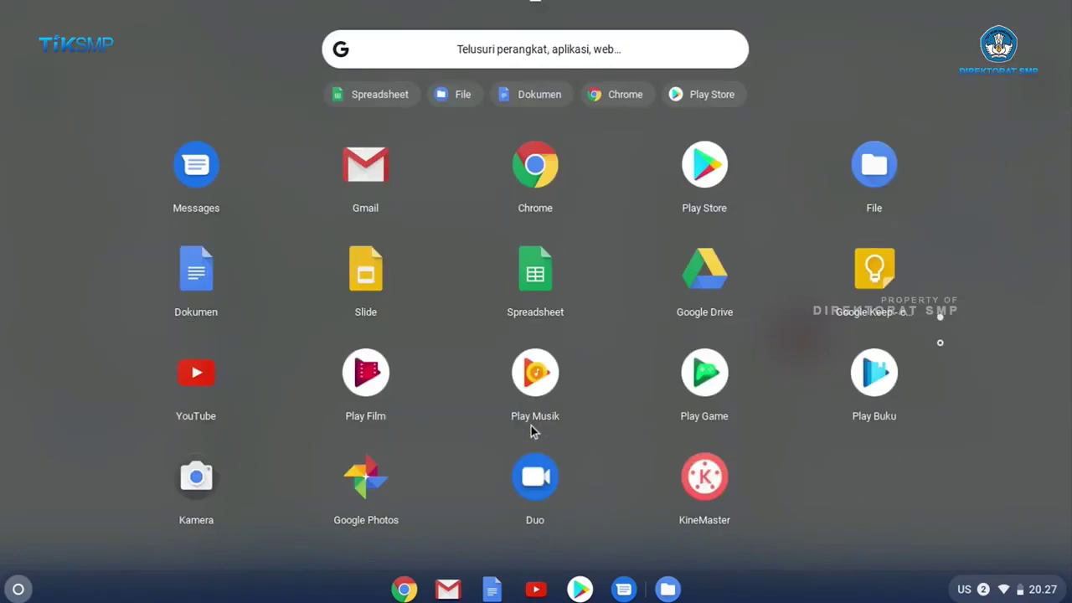
click(382, 282)
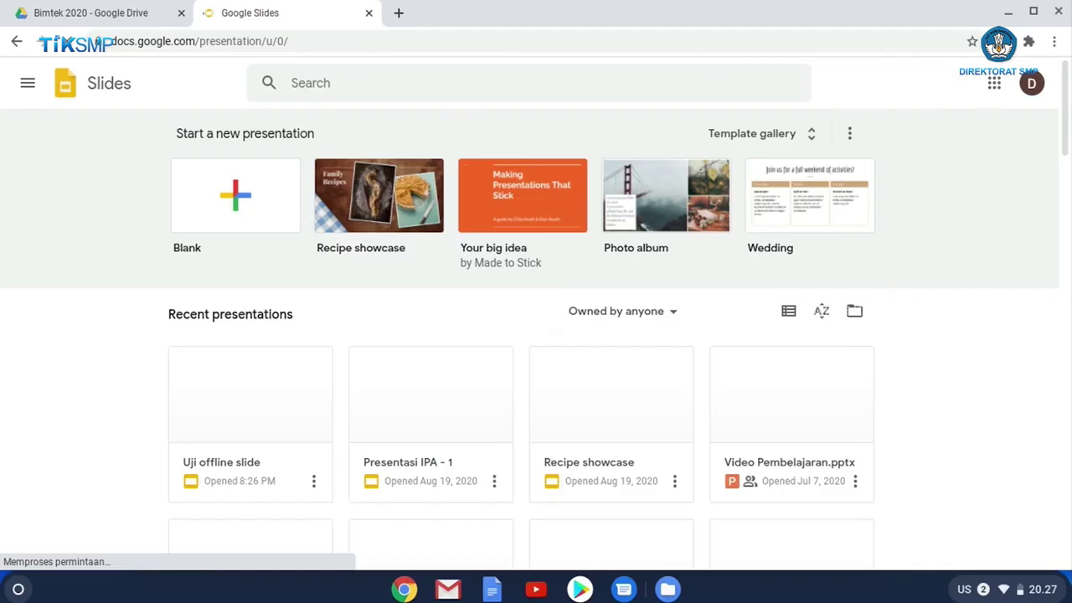
click(27, 81)
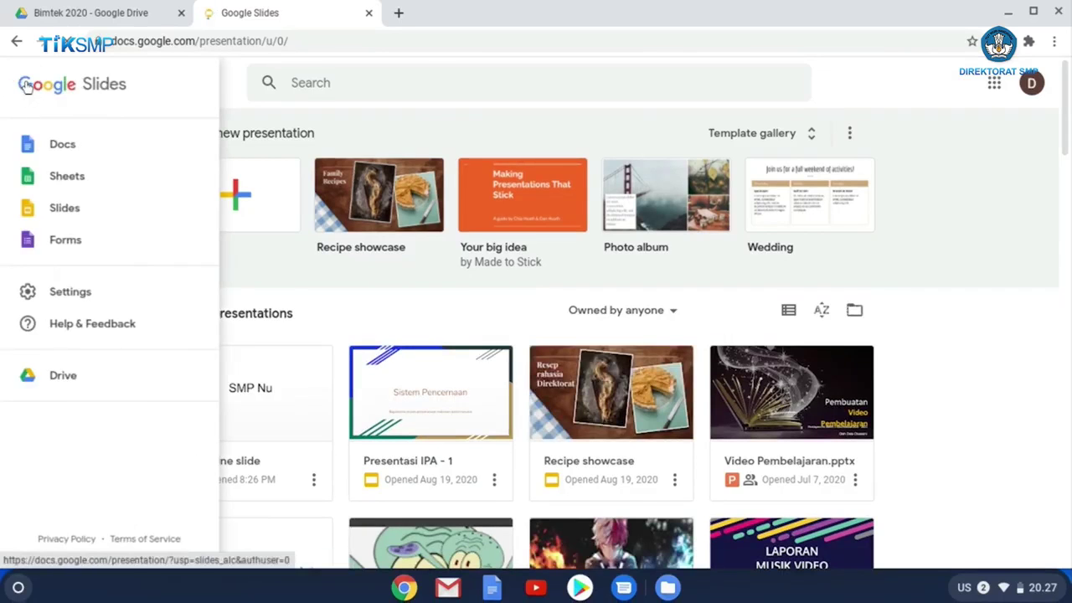
click(72, 298)
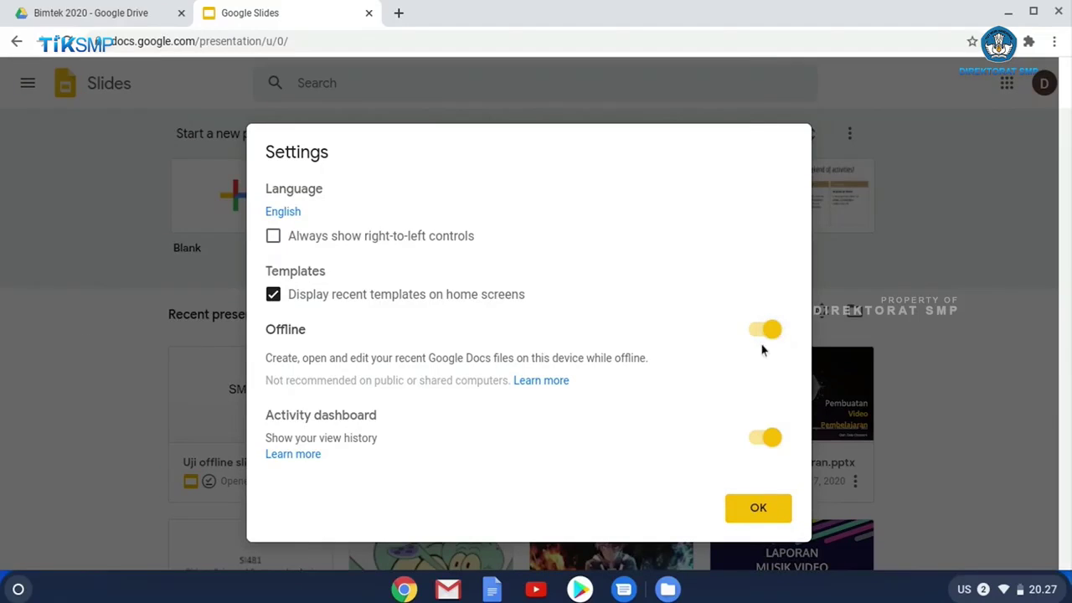
click(758, 509)
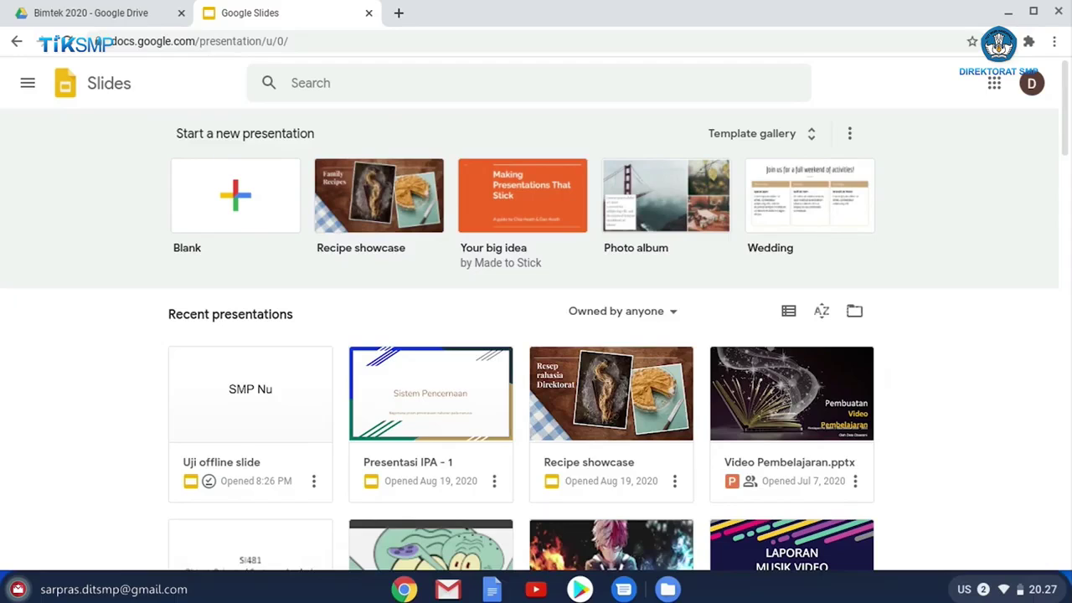
- Turn off the Chromebook's Wi-Fi and close the Google Slides home page
click(1011, 595)
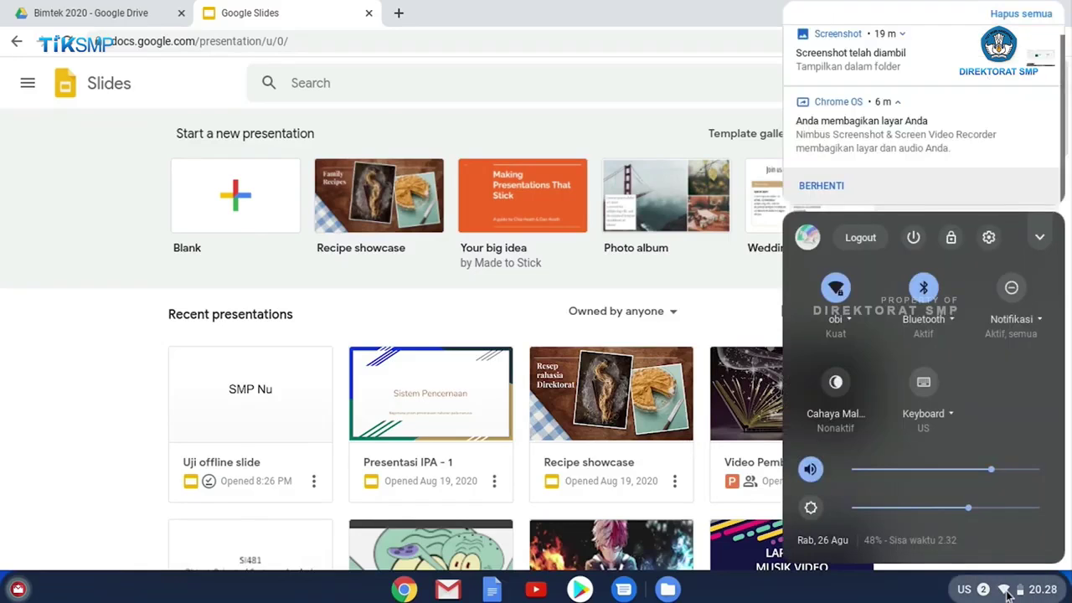
click(836, 289)
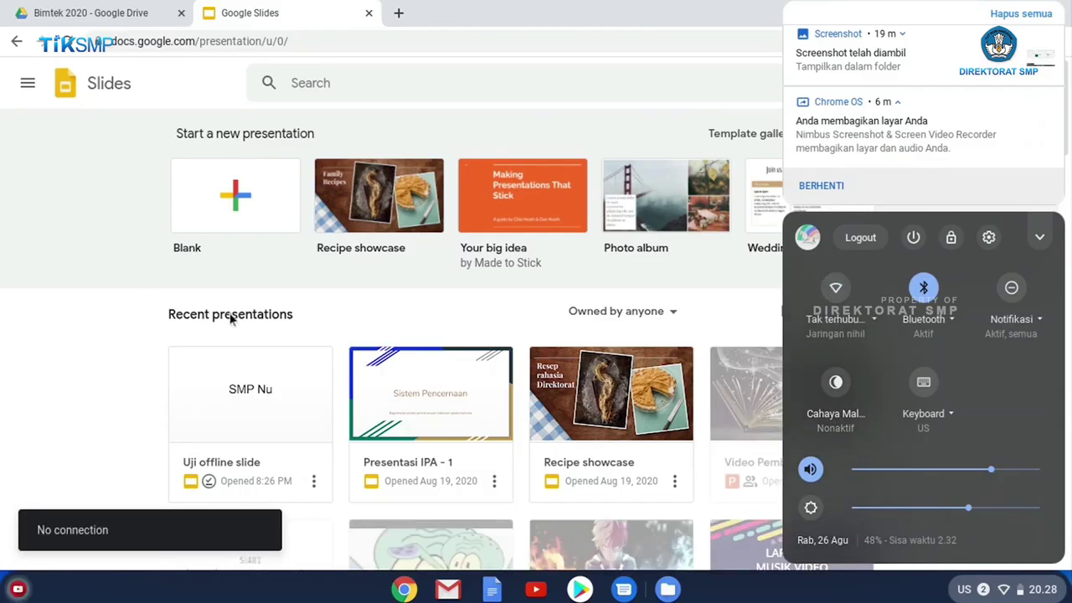
click(130, 285)
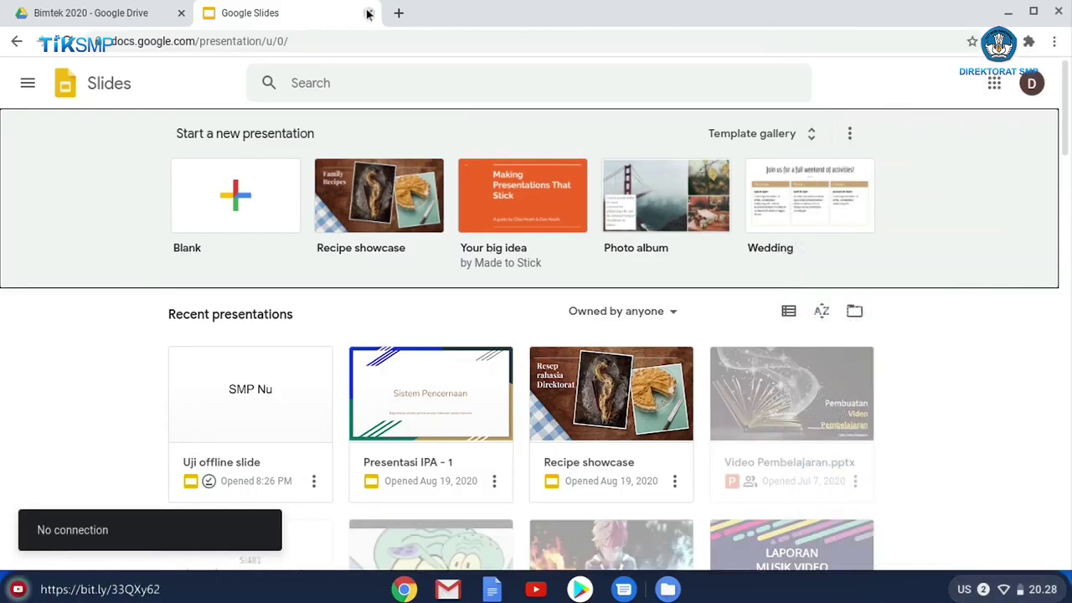
click(367, 14)
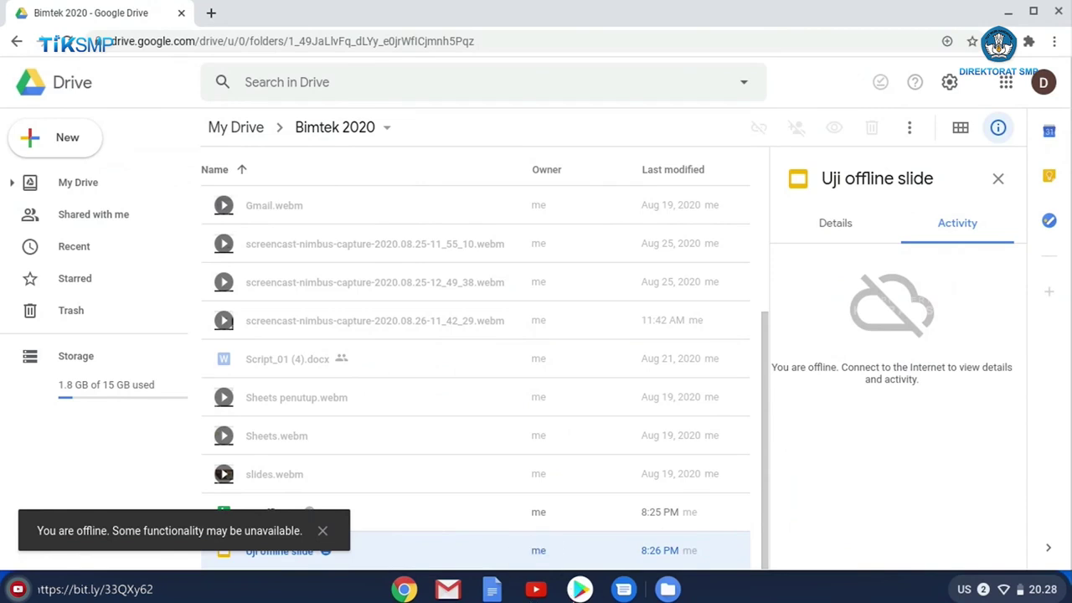
- Switch to the Files app, maximize its window, and open "Uji offline slide.gslides" from the Bimtek 2020 folder
click(668, 590)
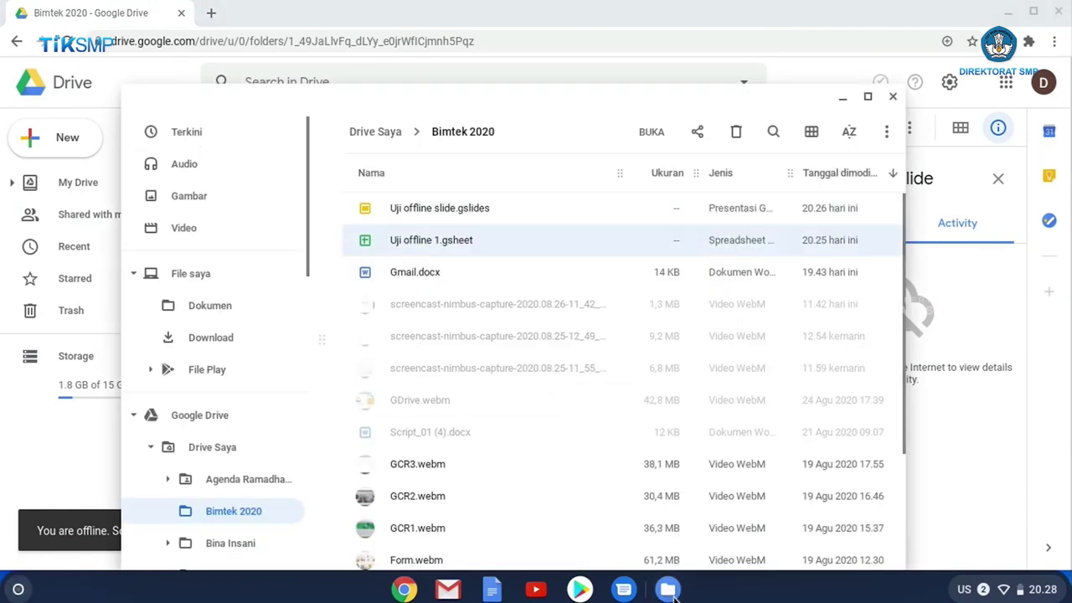
click(869, 98)
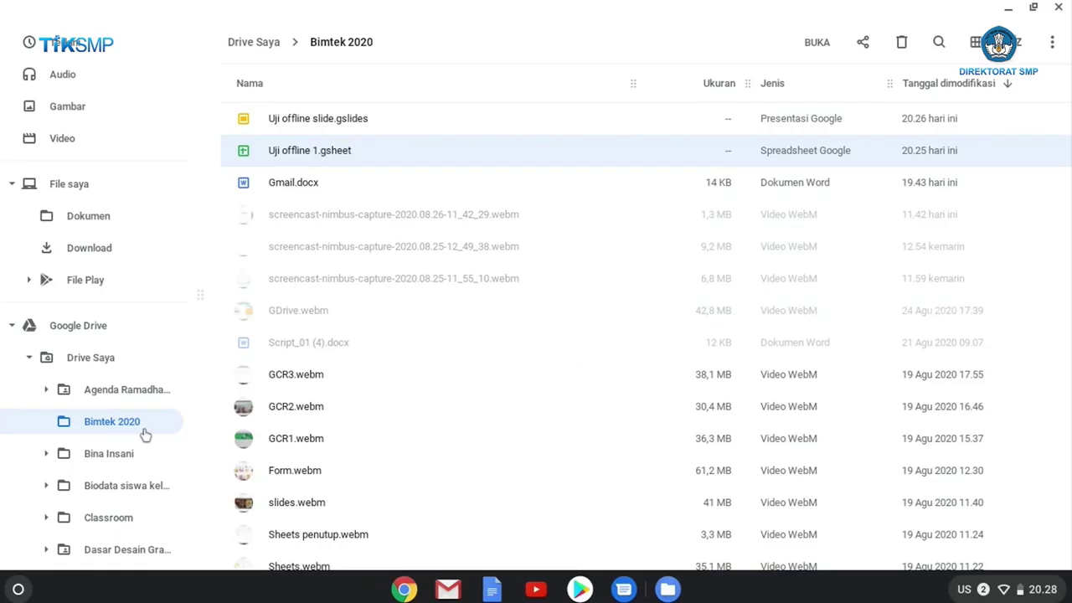
click(319, 123)
double_click(319, 122)
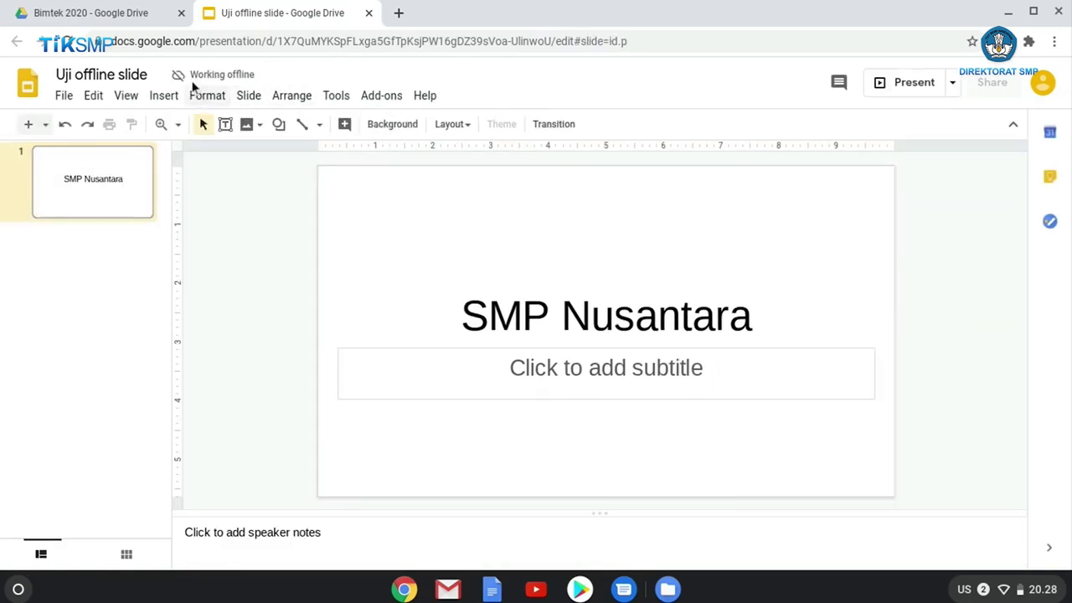
- Enter "Materi pembelajaran" as the first slide's subtitle and close the presentation
click(607, 371)
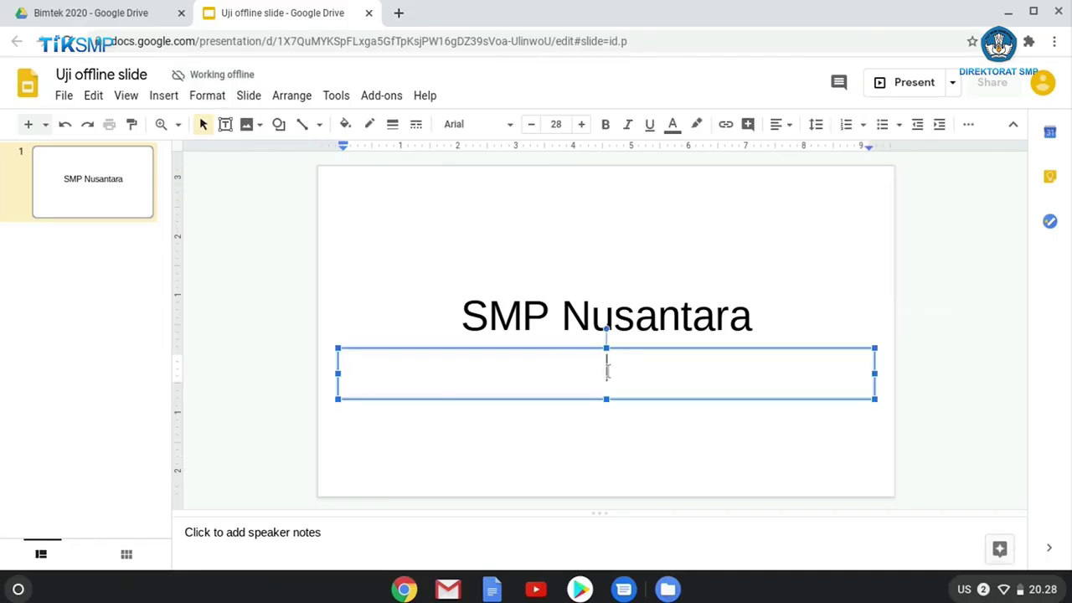
text(Materi pe)
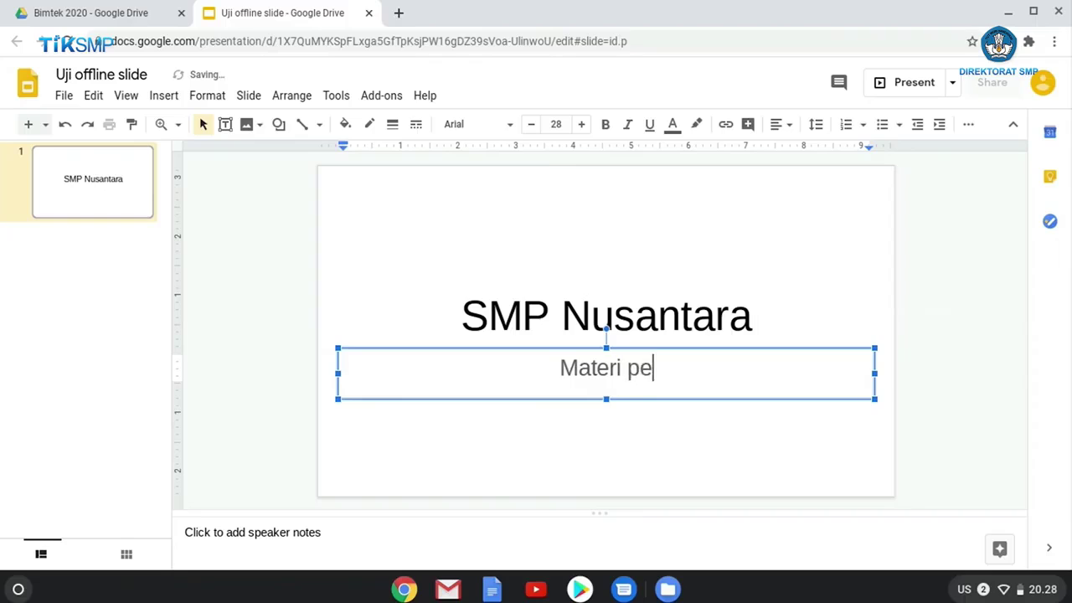
text(mbelajar)
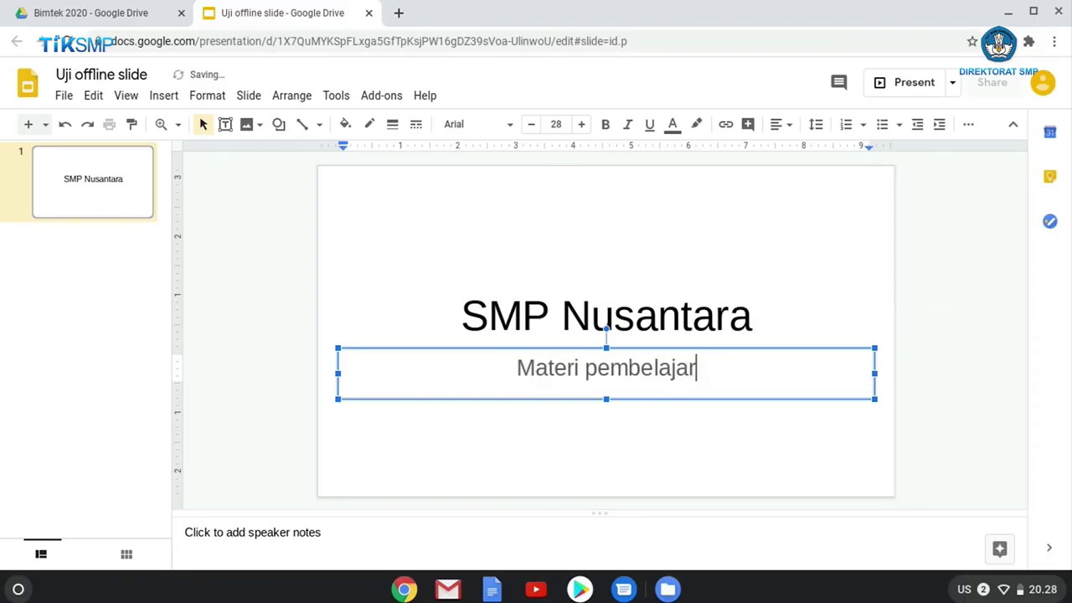
text(an)
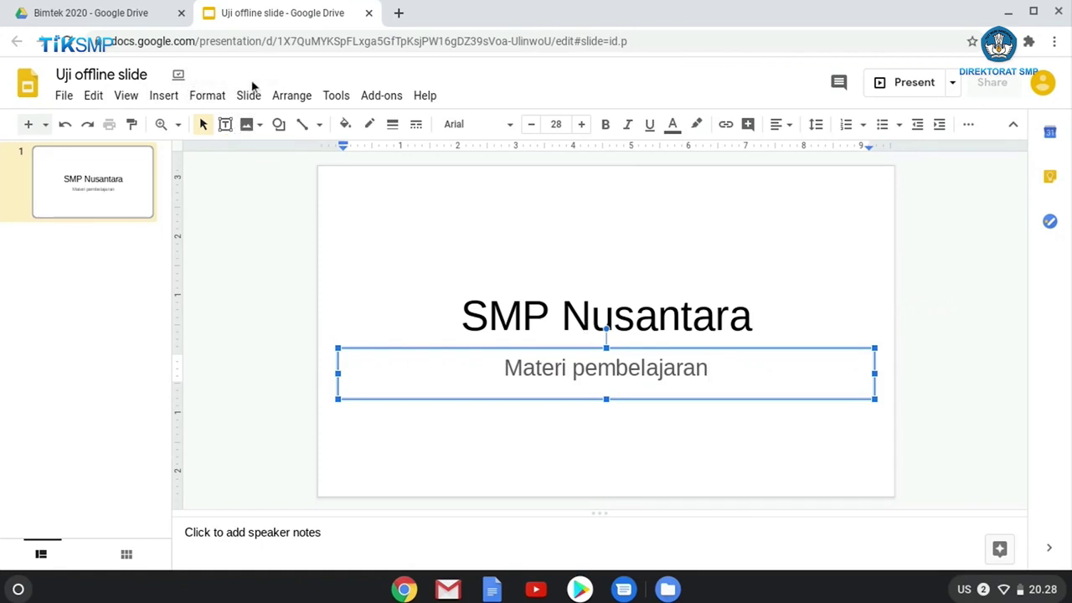
click(369, 13)
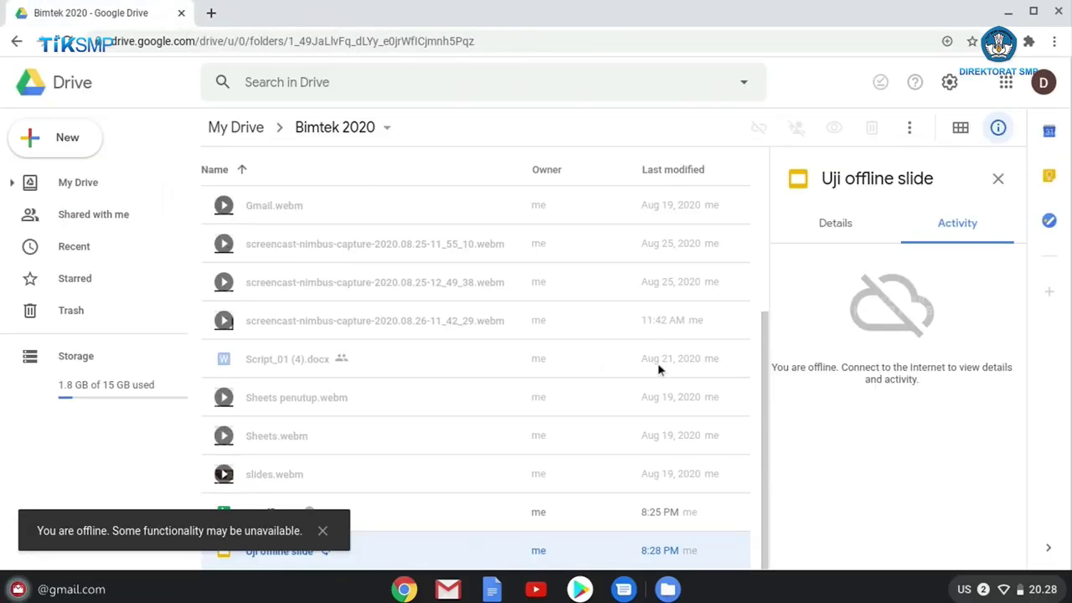
- Turn the Chromebook's Wi-Fi back on and return to the Bimtek 2020 folder in Drive
click(1005, 593)
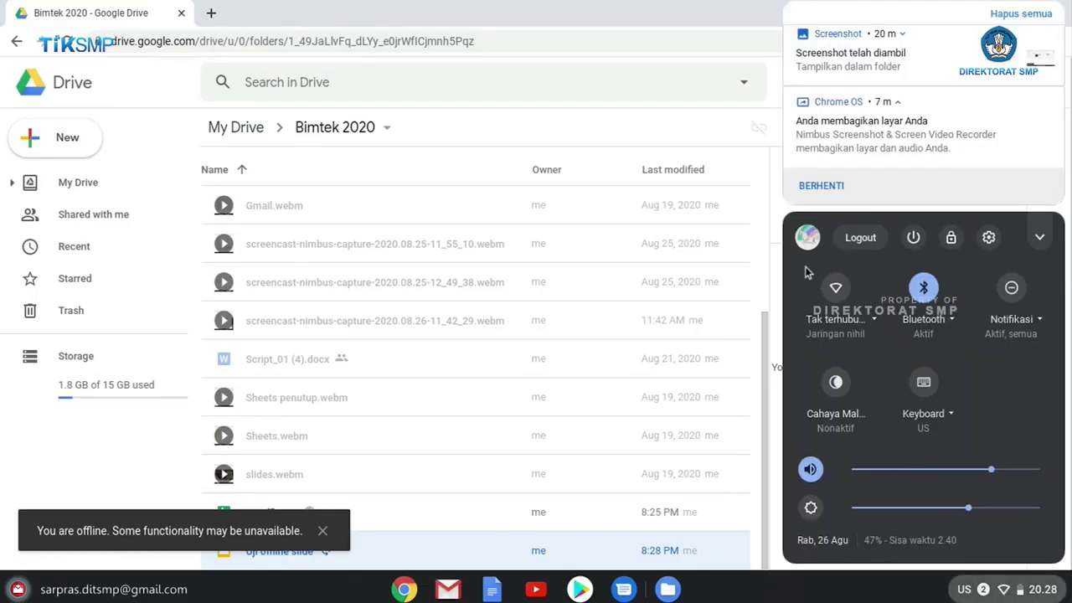
click(836, 296)
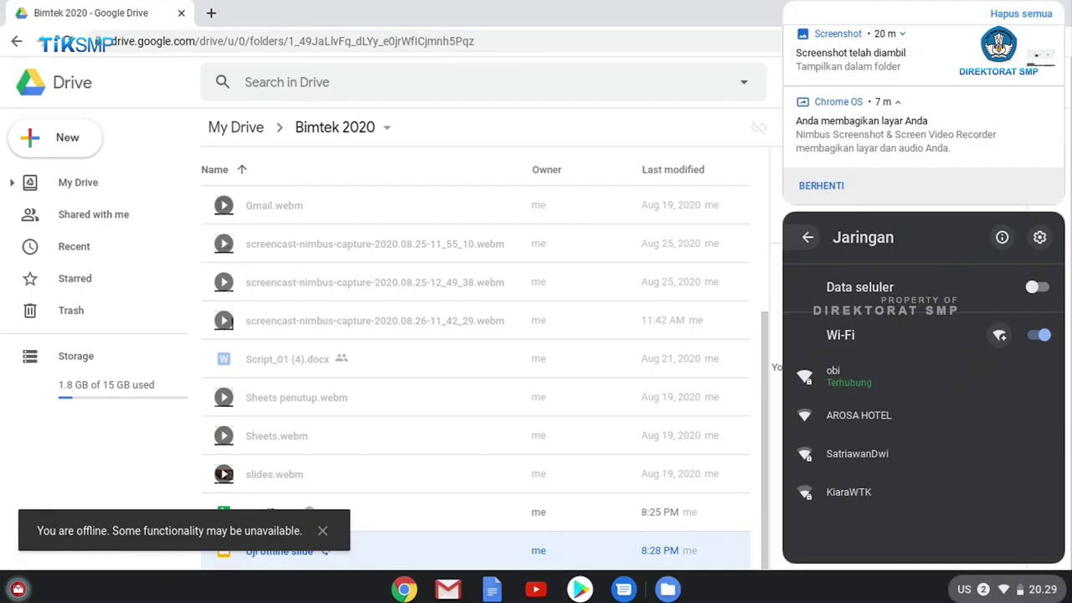
click(536, 120)
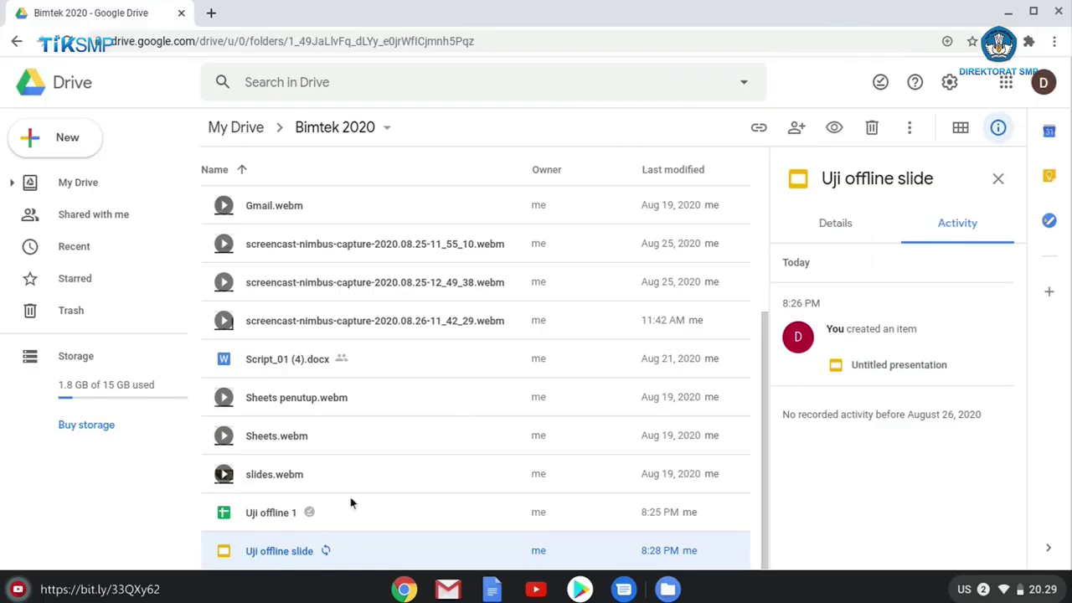
- Reopen "Uji offline slide" from the Bimtek 2020 folder in Drive to check the offline edit
click(78, 529)
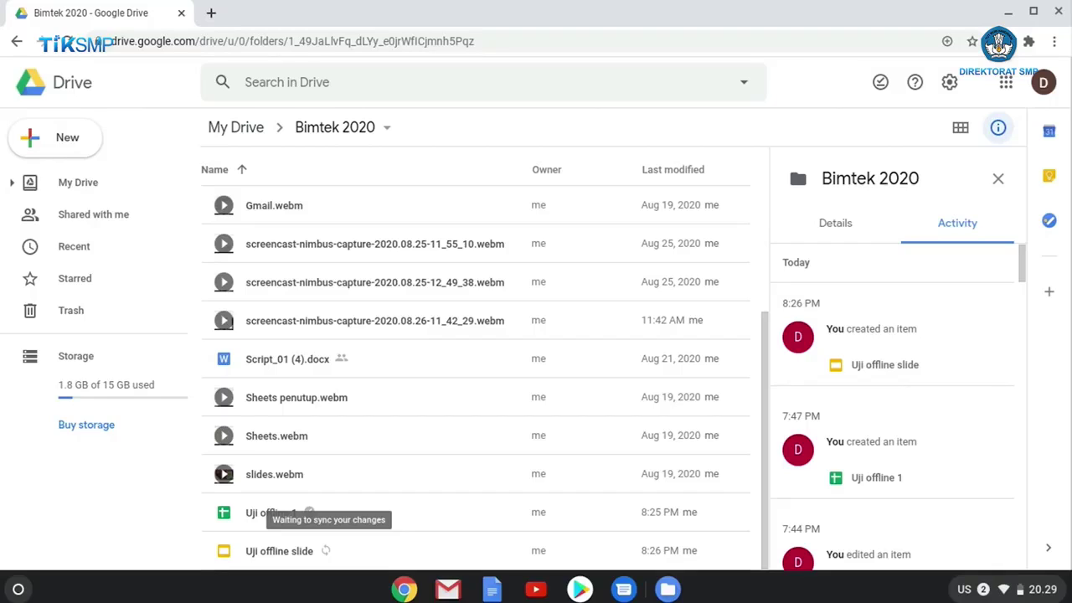
double_click(287, 551)
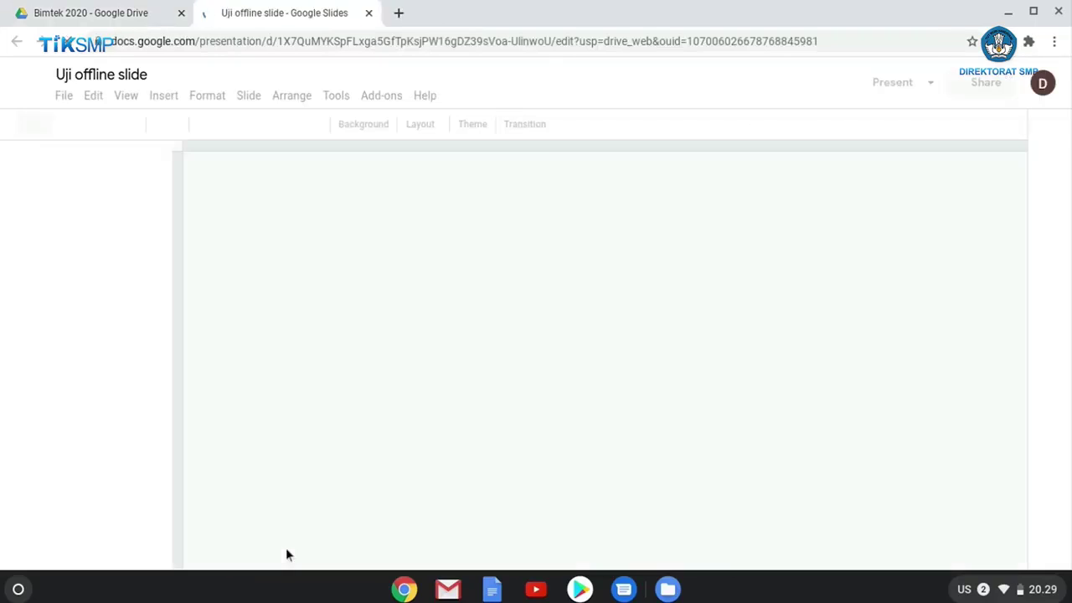